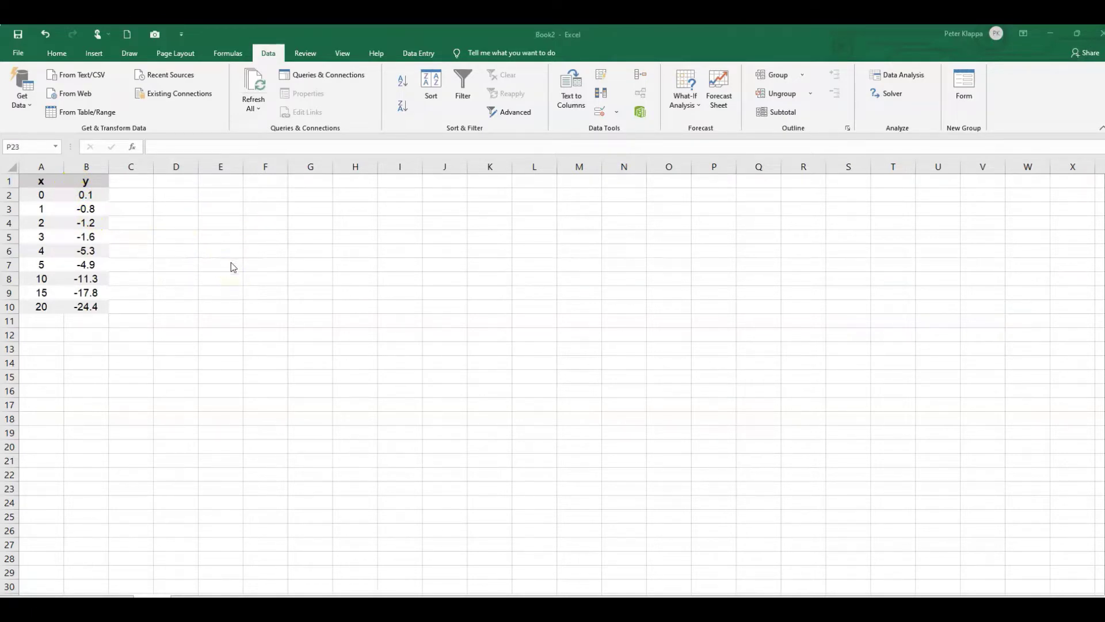
- Plot the x and y data in A1:B10 as a markers-only scatter chart and move it up to row 1
click(63, 64)
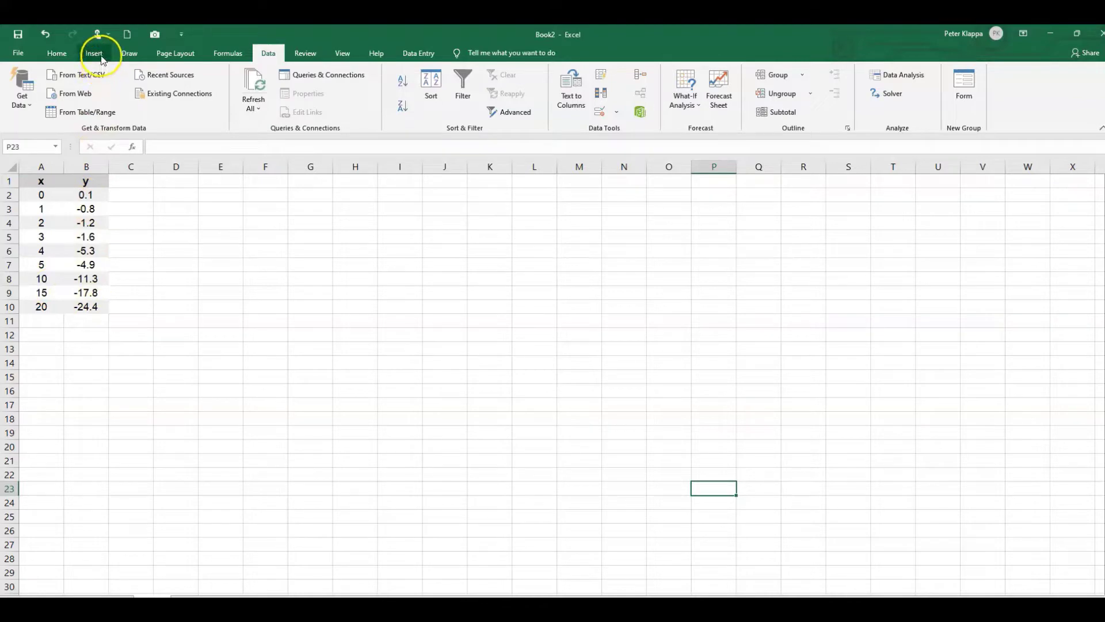
click(29, 180)
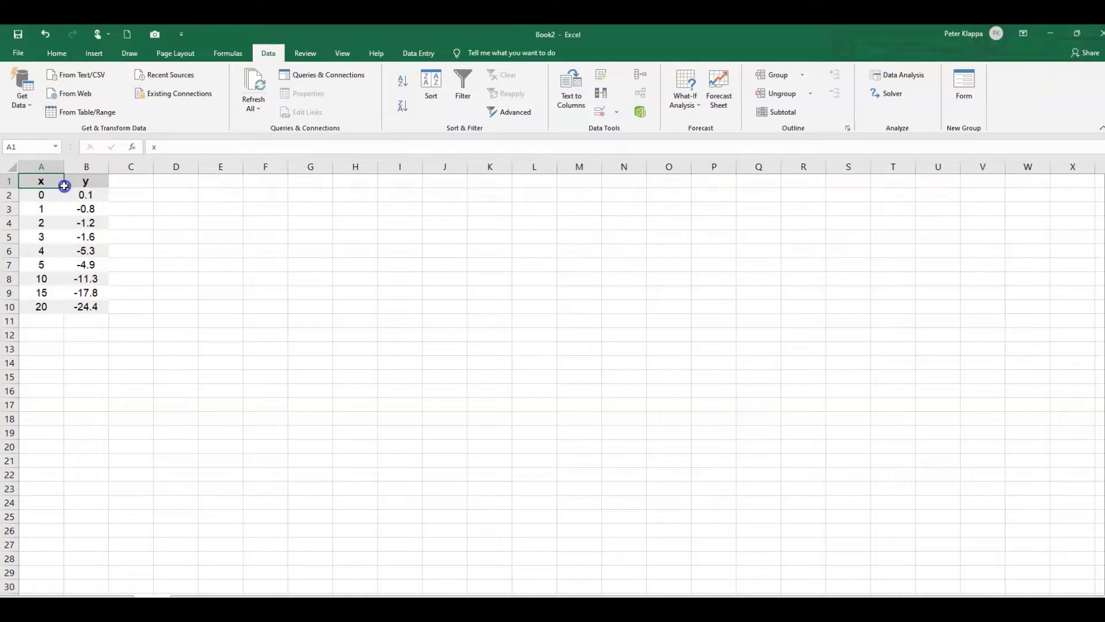
drag(65, 186, 85, 306)
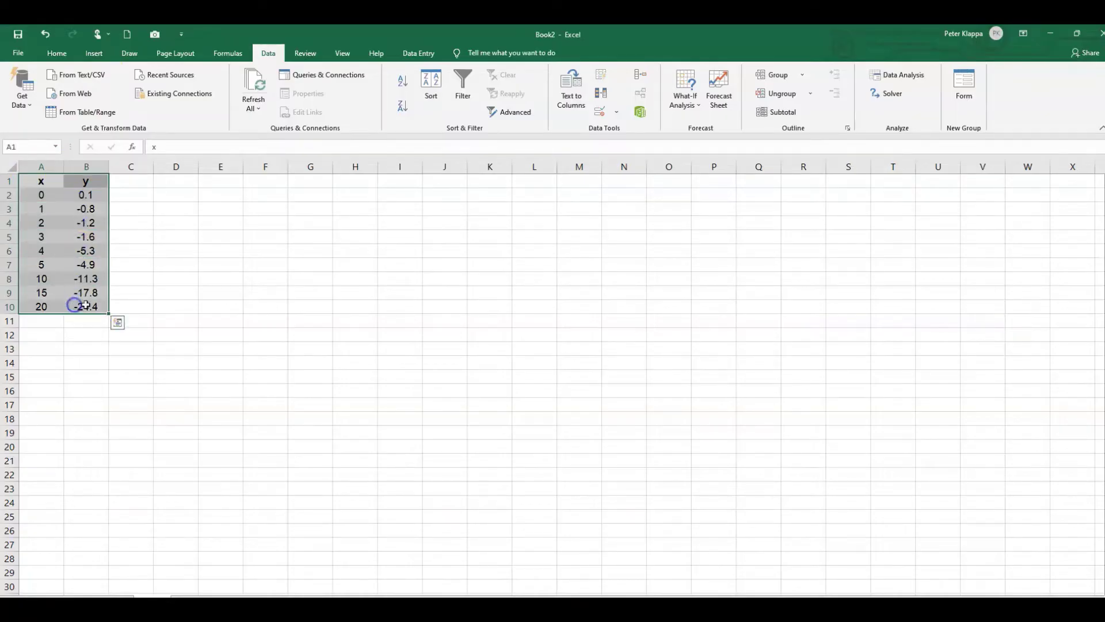
click(93, 54)
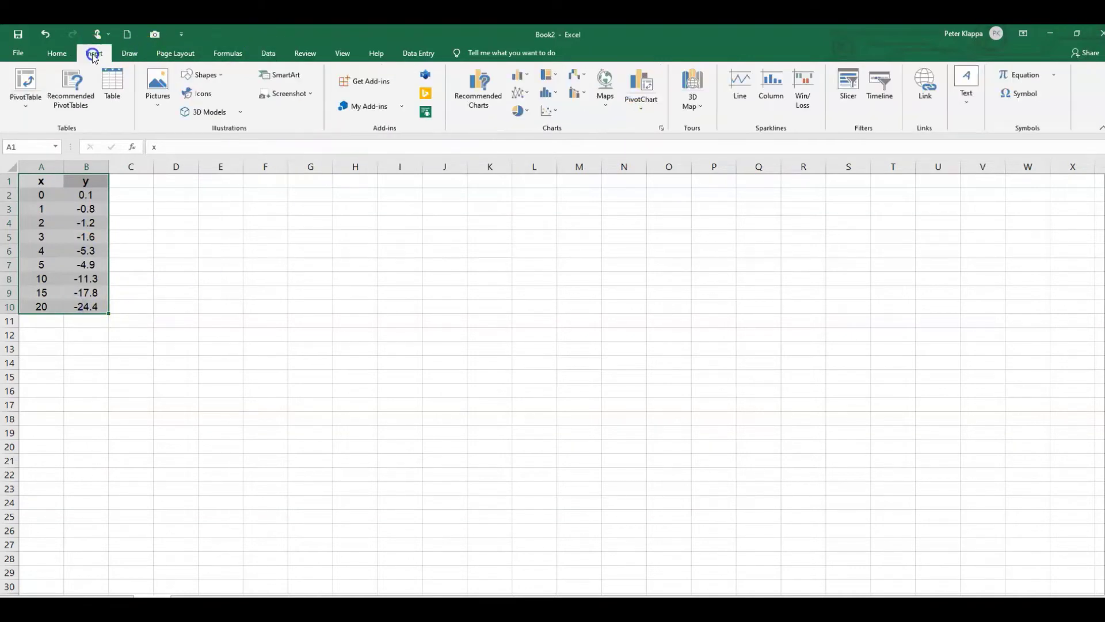
click(548, 111)
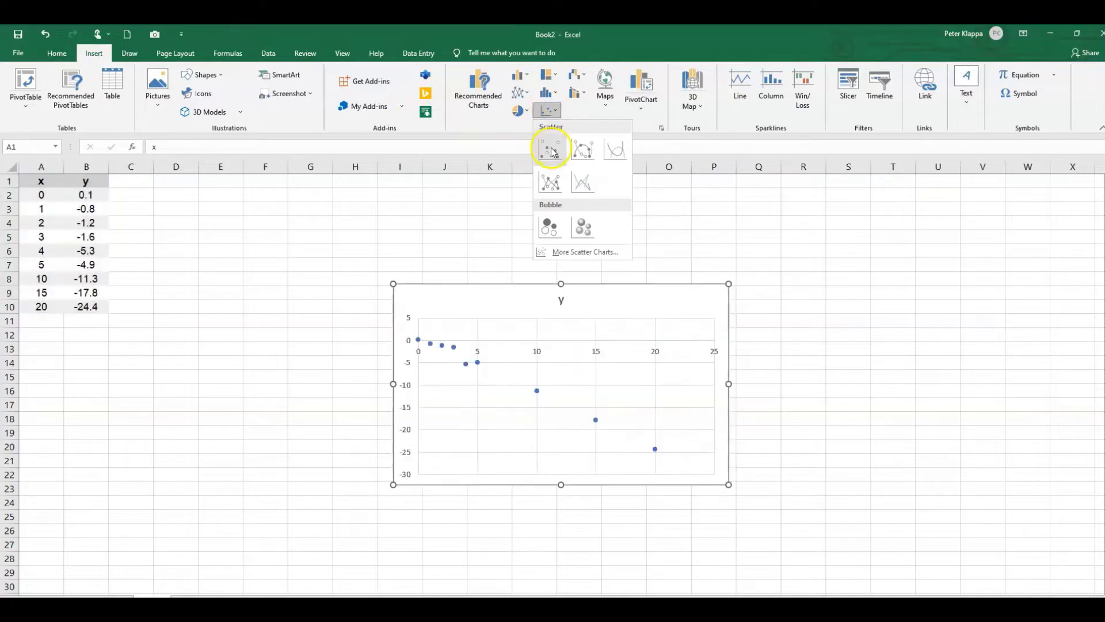
click(551, 152)
drag(520, 291, 488, 183)
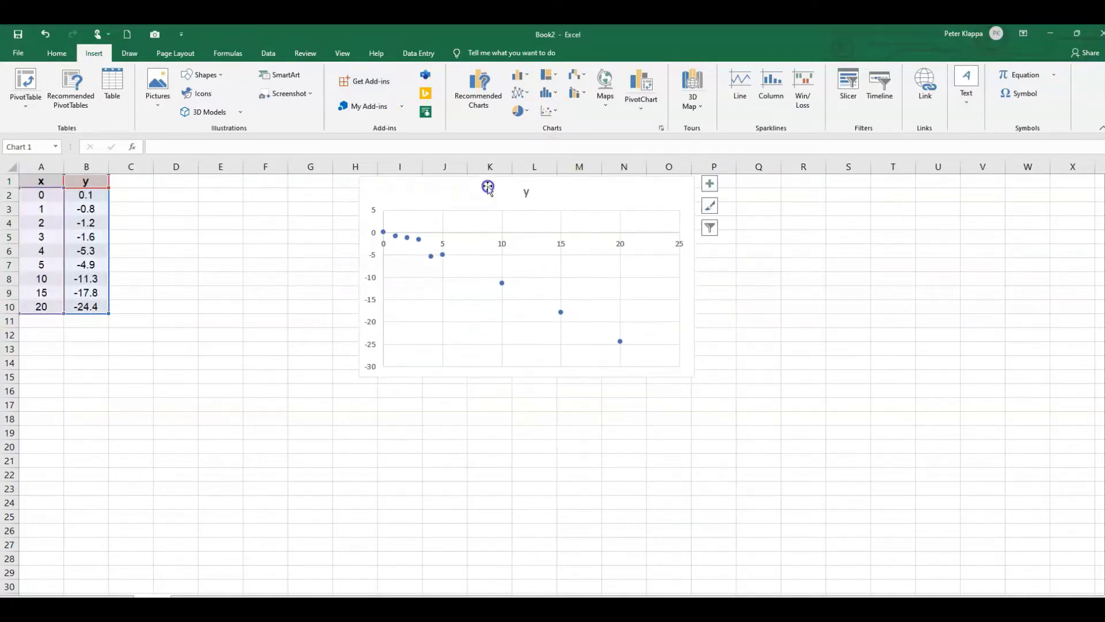
- Handwrite an X below the chart's horizontal axis, a Y above its vertical axis, and "~x" beside the chart title
click(804, 282)
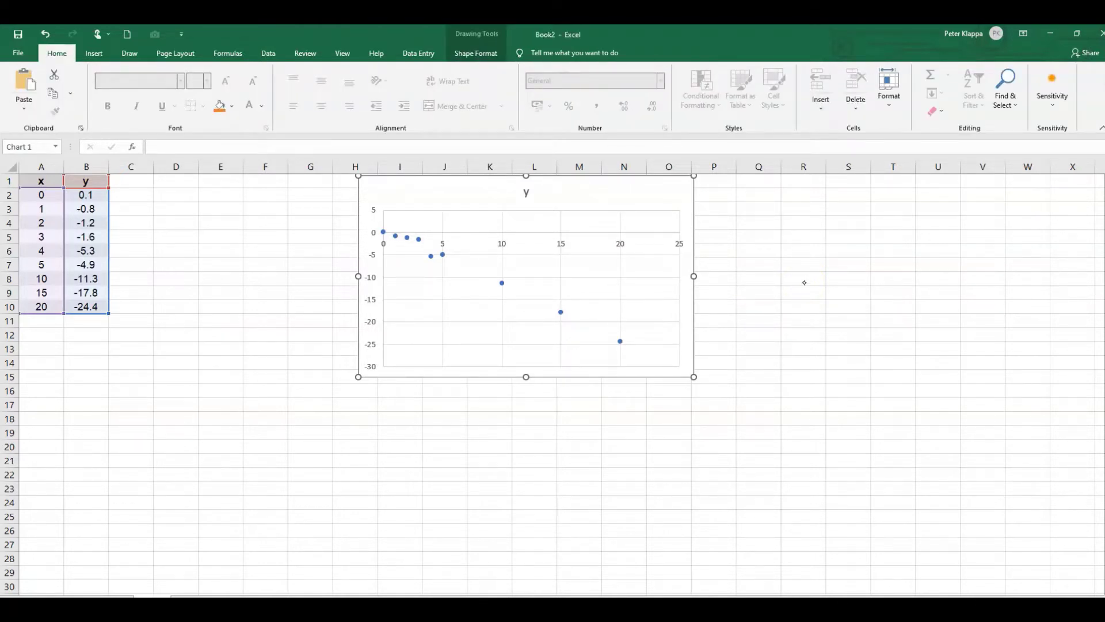
key(Escape)
drag(562, 370, 565, 380)
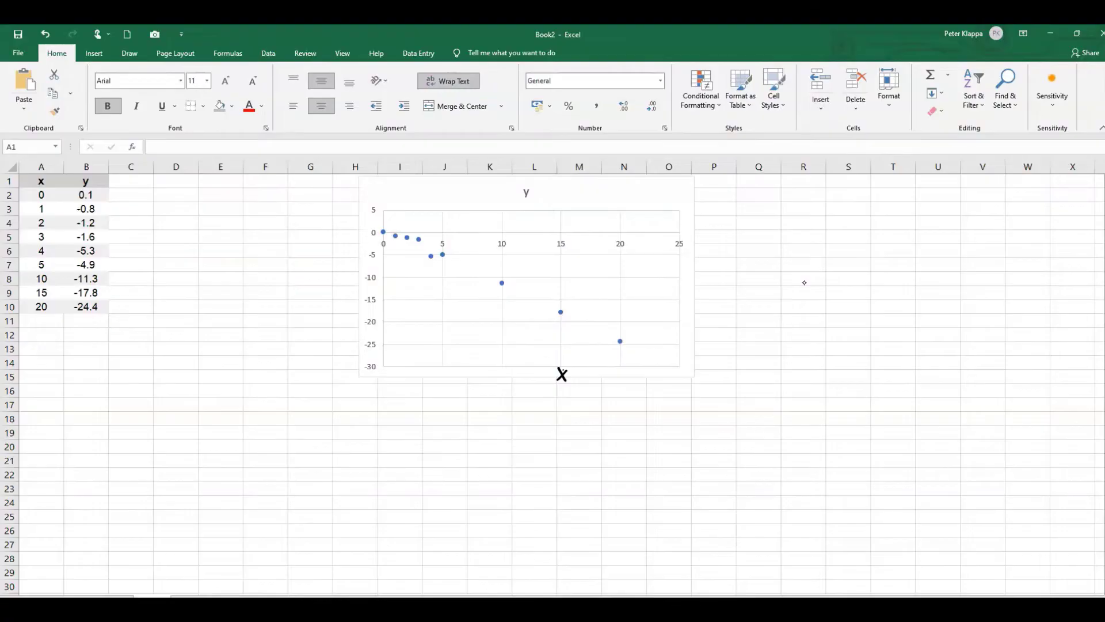
drag(395, 185, 381, 205)
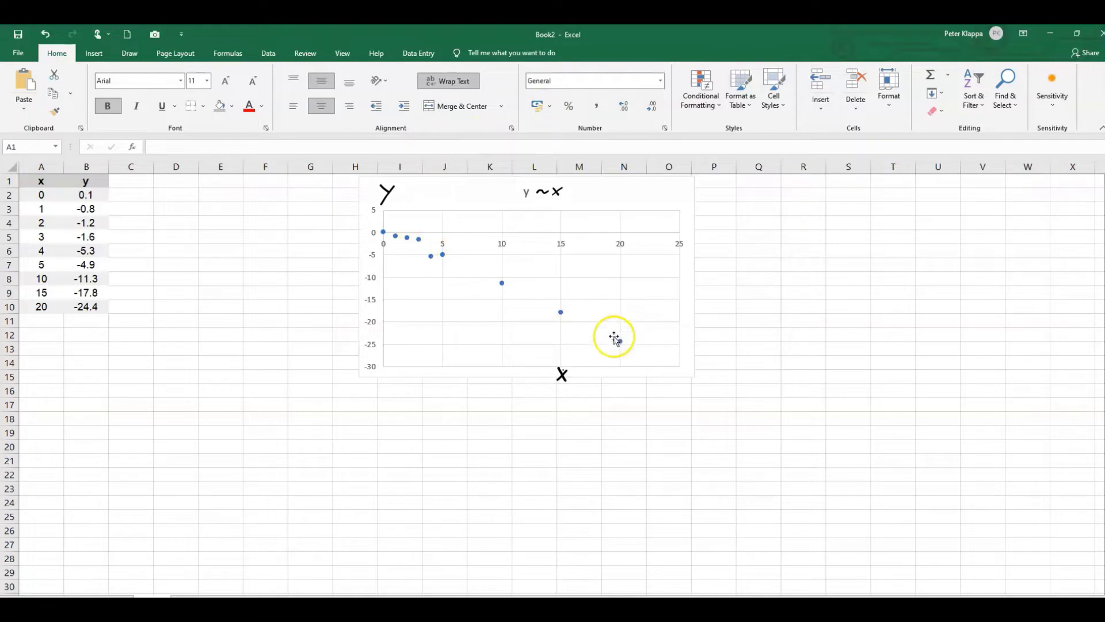
- Add a linear trendline to the data series with its equation and R-squared value displayed, and place that label beside the chart title
right_click(443, 255)
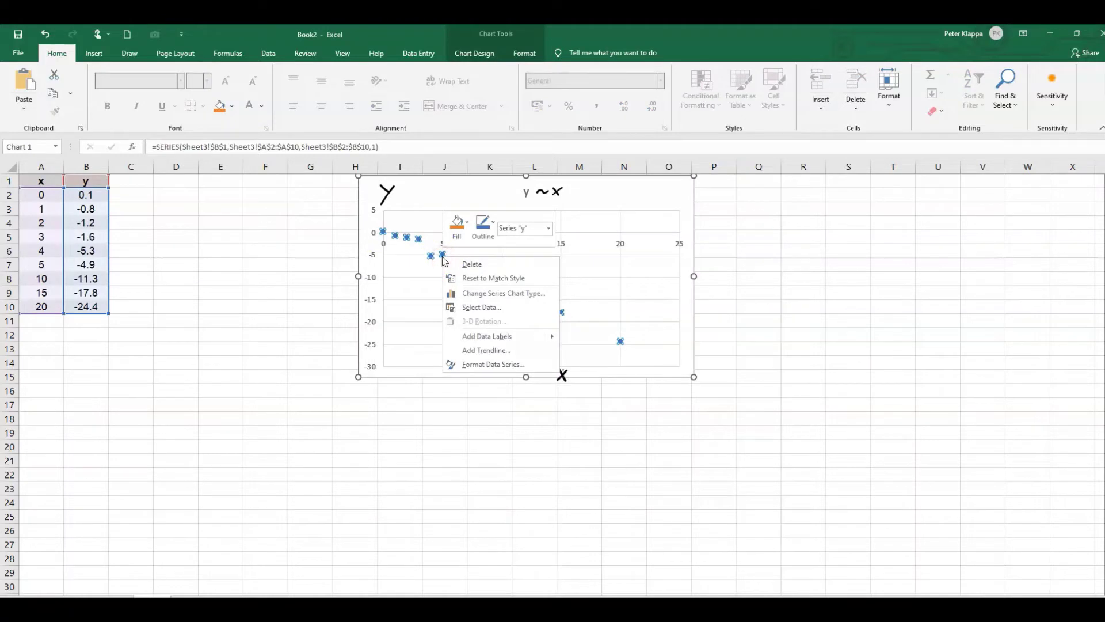
click(517, 352)
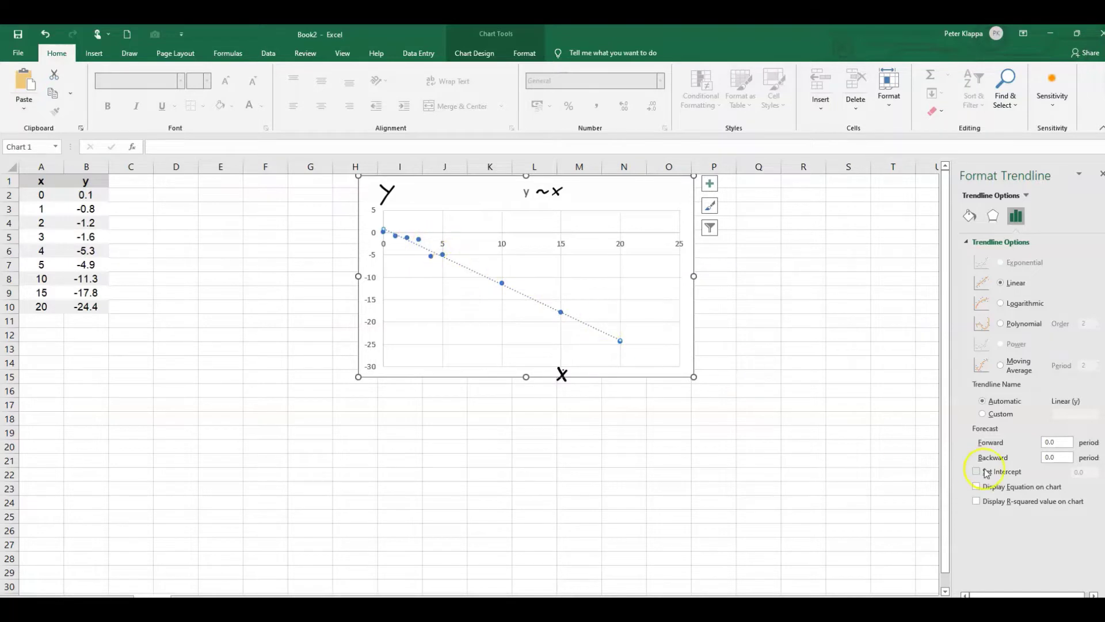
click(977, 502)
click(977, 487)
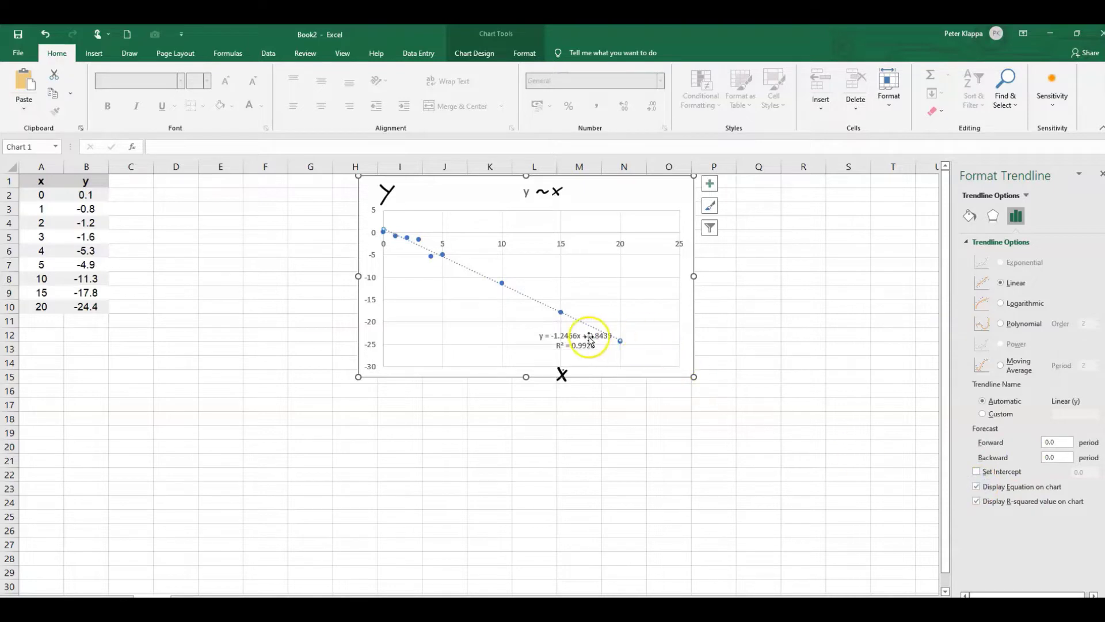
drag(573, 336, 614, 188)
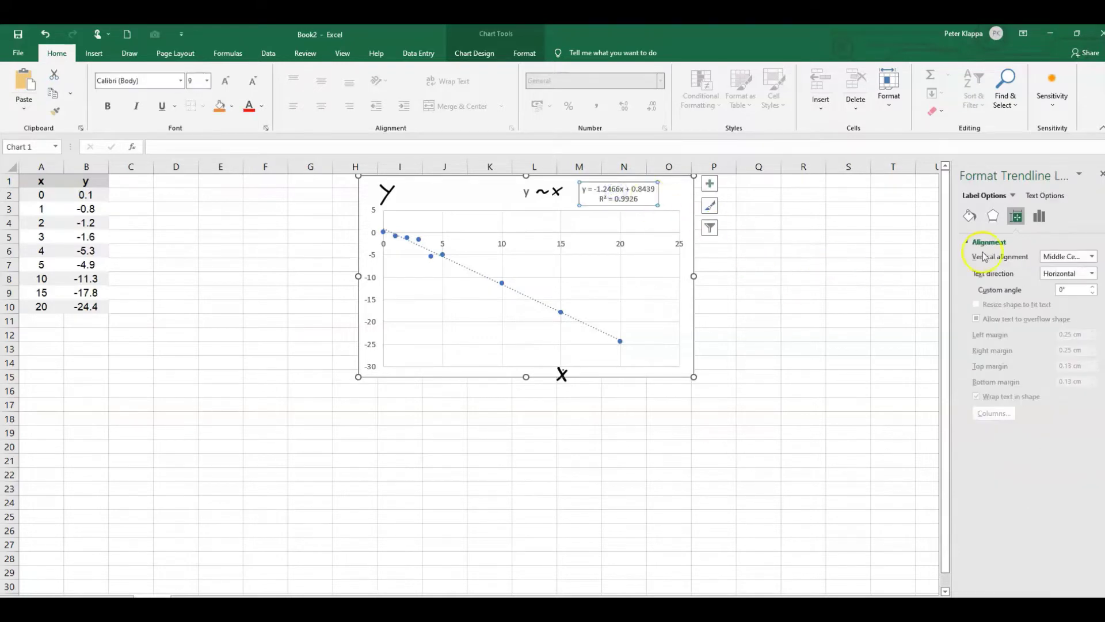
click(1100, 173)
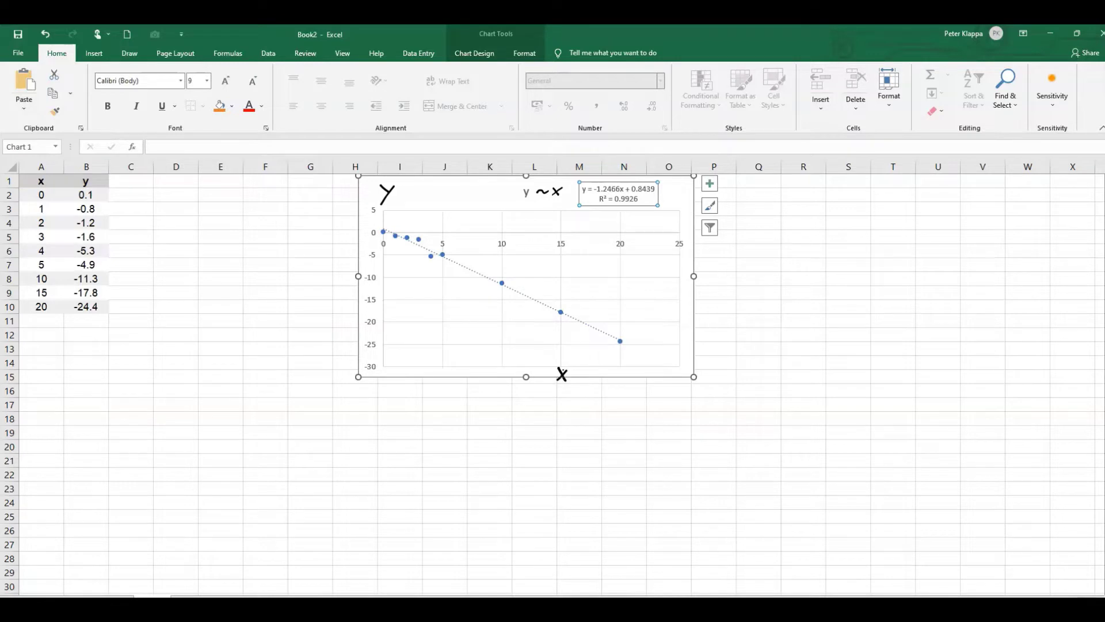
- Draw an ink arrow pointing to the R² value in the trendline label
scroll(553, 378, up, 1)
scroll(552, 378, up, 1)
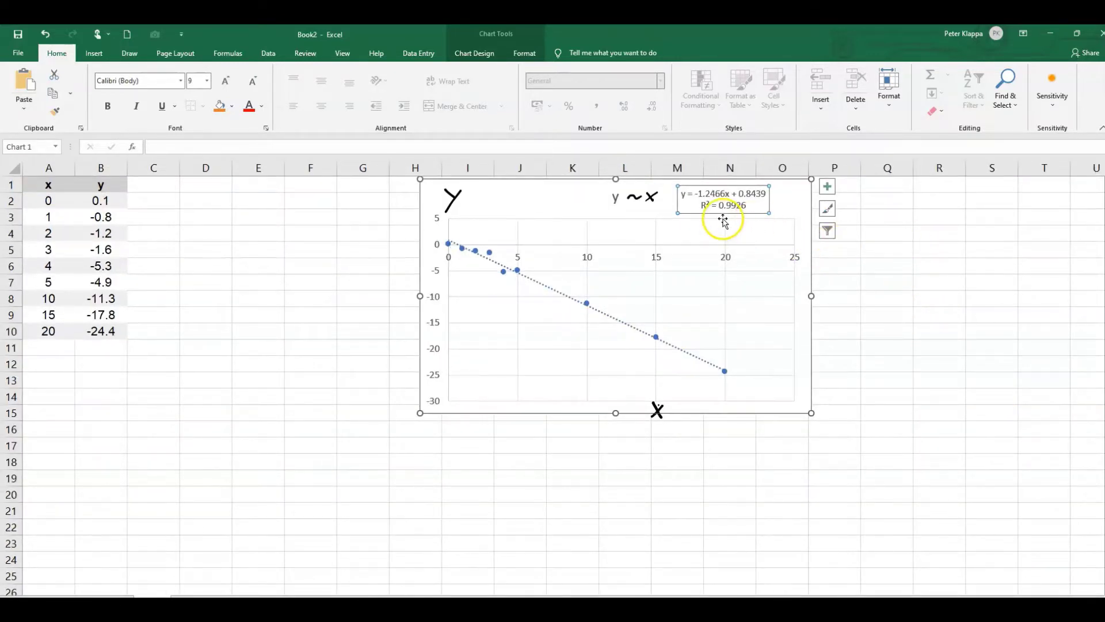
click(972, 240)
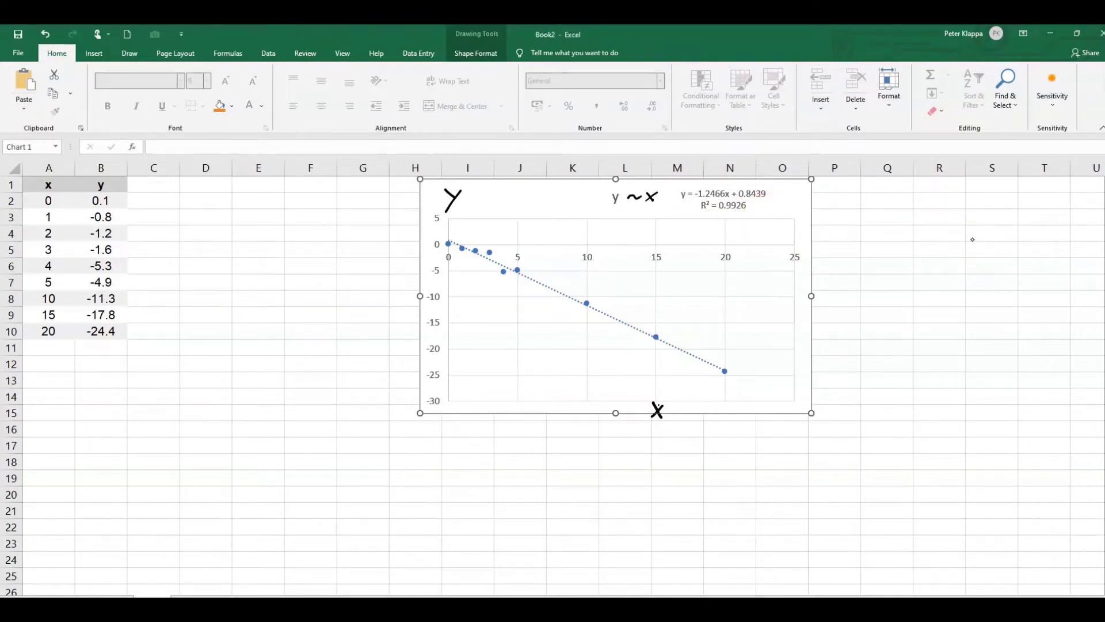
key(Escape)
drag(798, 195, 756, 208)
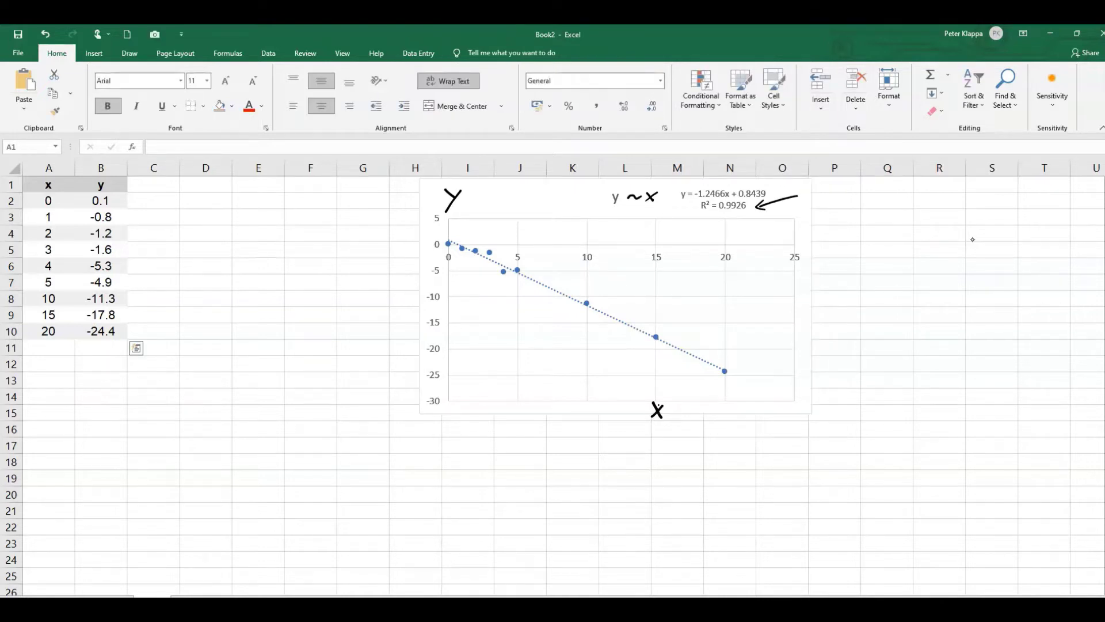
- Handwrite the notes "99.26% of Y-values explained by x-predictor" and "v. strong, -ve corr" beside the chart
mouse_move(832, 189)
mouse_down()
mouse_move(899, 190)
mouse_move(886, 196)
mouse_up()
mouse_move(892, 189)
mouse_down()
mouse_move(929, 182)
mouse_move(914, 202)
mouse_up()
drag(916, 194, 953, 195)
mouse_move(959, 187)
mouse_down()
mouse_move(947, 202)
mouse_move(1007, 186)
mouse_move(1017, 196)
mouse_up()
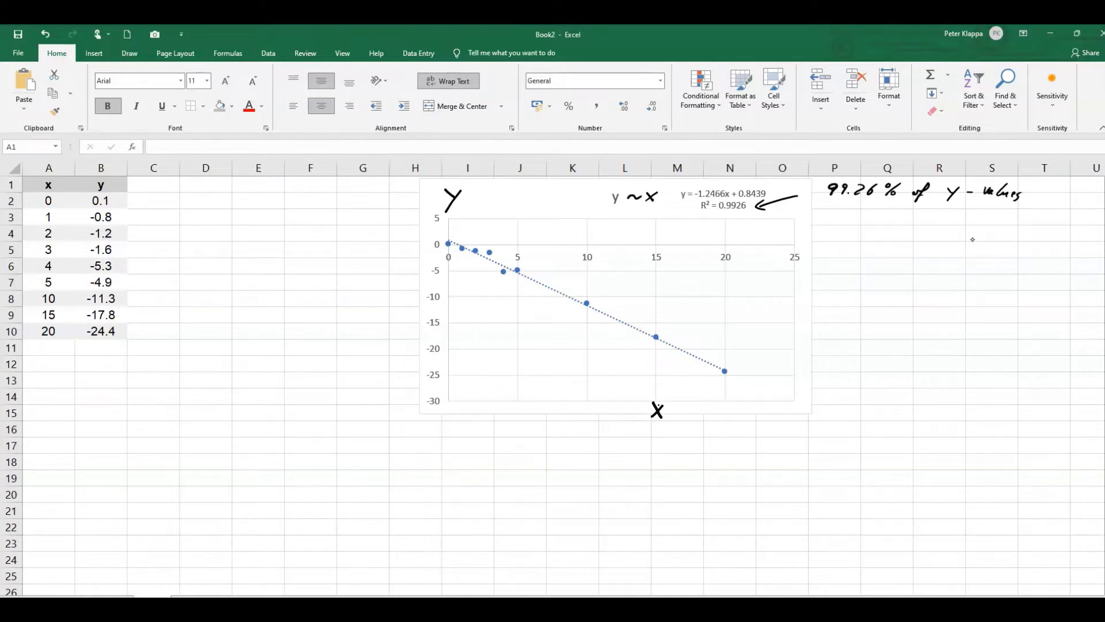
mouse_move(832, 211)
mouse_down()
mouse_move(916, 202)
mouse_move(948, 221)
mouse_up()
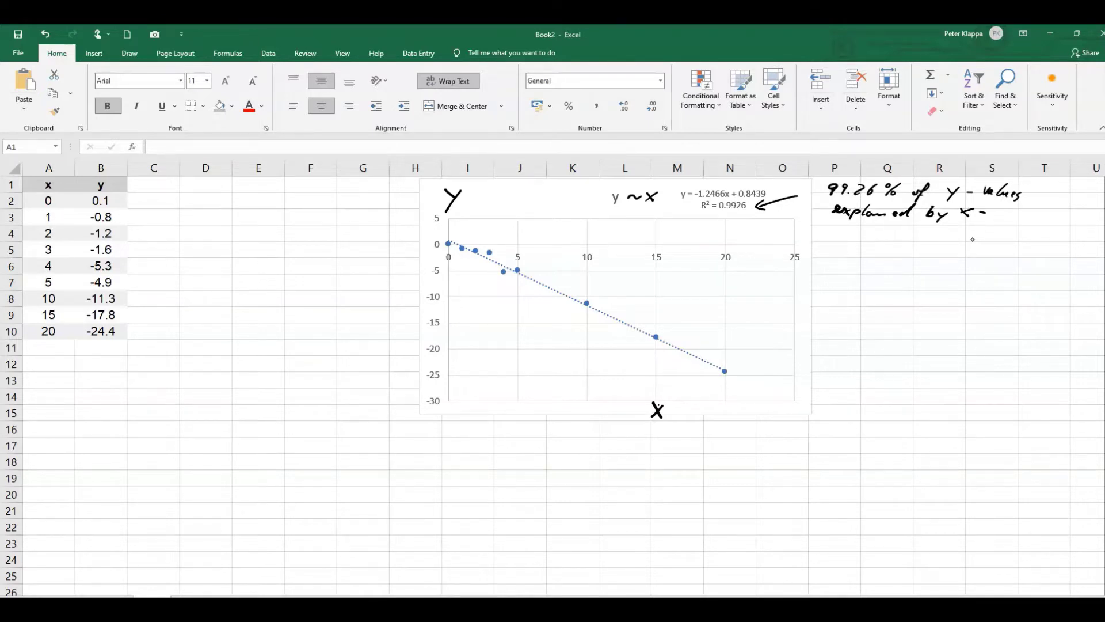
mouse_move(988, 211)
mouse_down()
mouse_move(994, 224)
mouse_move(1004, 212)
mouse_move(1056, 215)
mouse_up()
click(1033, 211)
click(1033, 218)
click(842, 243)
mouse_move(829, 238)
mouse_down()
mouse_move(884, 236)
mouse_move(899, 249)
mouse_move(996, 236)
mouse_up()
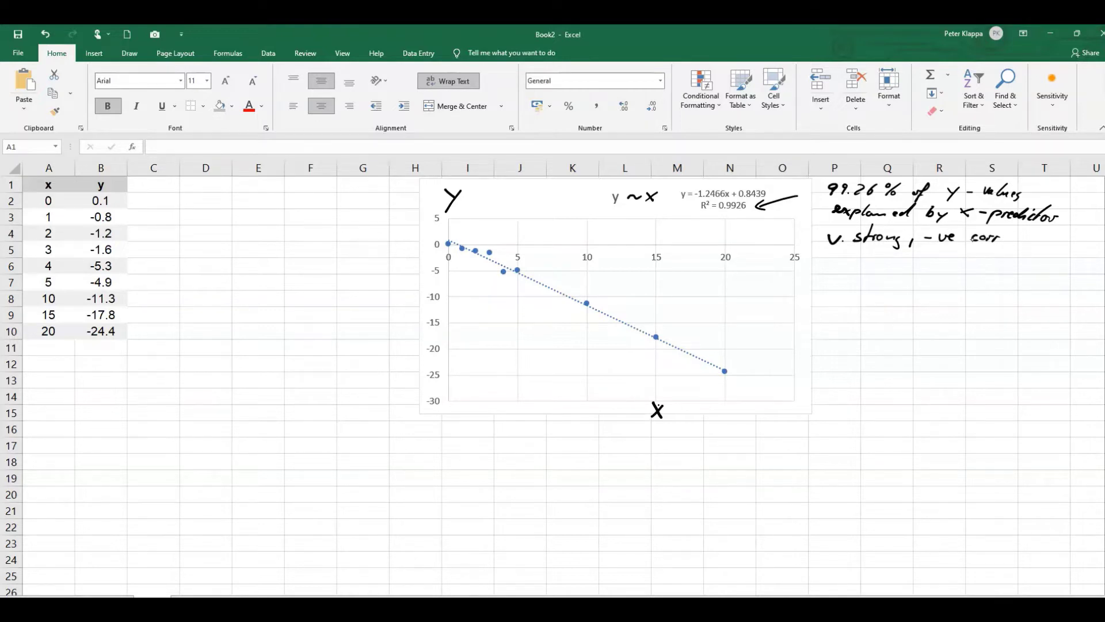
- Handwrite the line equation "ŷ = mx + c" below the notes, with an arrow to m labelled "gradient = -1.247"
mouse_move(839, 288)
mouse_down()
mouse_move(855, 292)
mouse_move(809, 298)
mouse_move(832, 286)
mouse_move(872, 293)
mouse_move(862, 290)
mouse_up()
drag(881, 285, 884, 289)
drag(904, 281, 904, 291)
drag(810, 280, 819, 281)
mouse_move(839, 300)
mouse_down()
mouse_move(821, 339)
mouse_move(860, 323)
mouse_move(880, 332)
mouse_move(894, 314)
mouse_move(908, 329)
mouse_move(963, 332)
mouse_up()
click(948, 331)
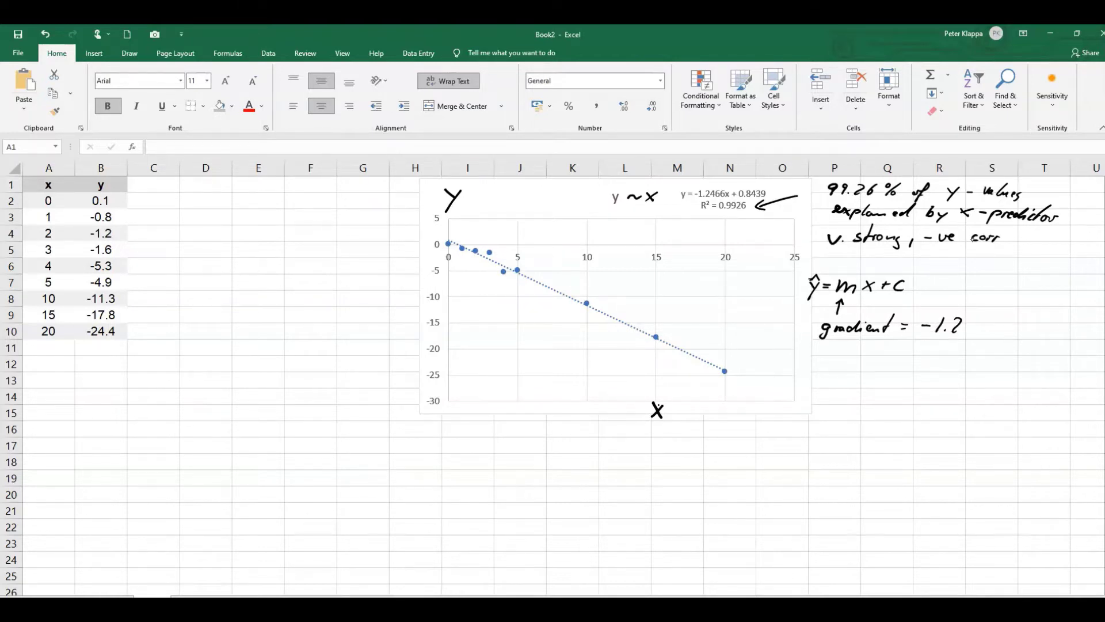
mouse_move(974, 315)
mouse_down()
mouse_move(964, 329)
mouse_move(987, 326)
mouse_up()
- Handwrite the hypotheses "H0: M = 0" and "H1: M ≠ 0" below the gradient note
drag(858, 374, 869, 377)
mouse_move(824, 360)
mouse_down()
mouse_move(821, 383)
mouse_move(837, 363)
mouse_move(835, 385)
mouse_up()
click(852, 374)
mouse_move(859, 384)
mouse_down()
mouse_move(882, 364)
mouse_move(874, 388)
mouse_up()
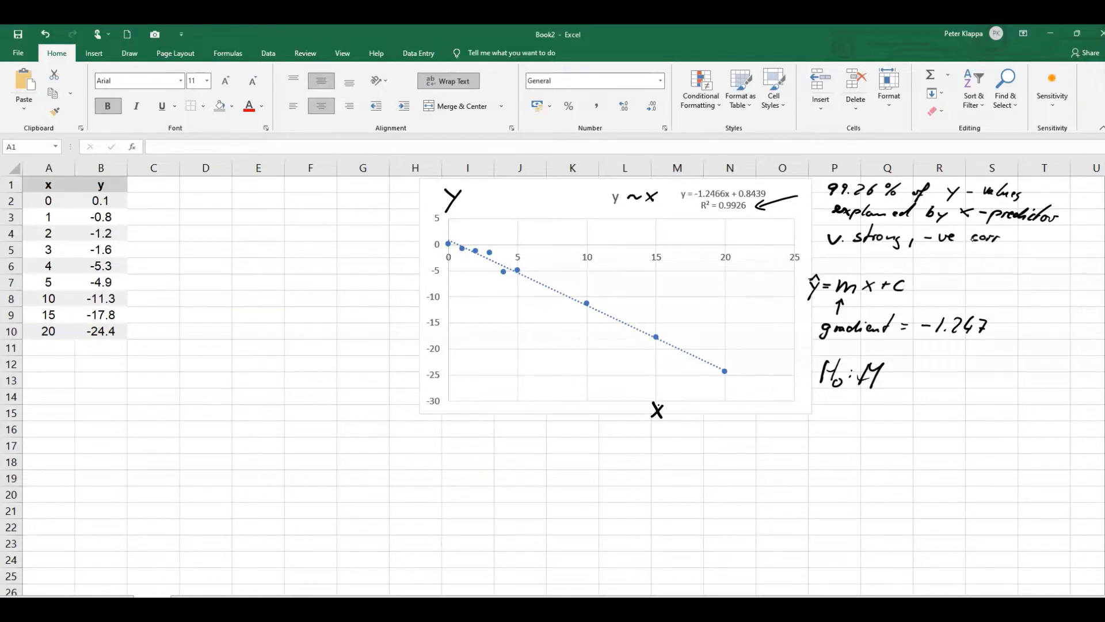
drag(890, 375, 924, 369)
mouse_move(821, 396)
mouse_down()
mouse_move(819, 415)
mouse_move(833, 405)
mouse_move(836, 418)
mouse_move(880, 395)
mouse_move(876, 414)
mouse_up()
mouse_move(894, 405)
mouse_down()
mouse_move(906, 405)
mouse_move(890, 418)
mouse_move(928, 405)
mouse_up()
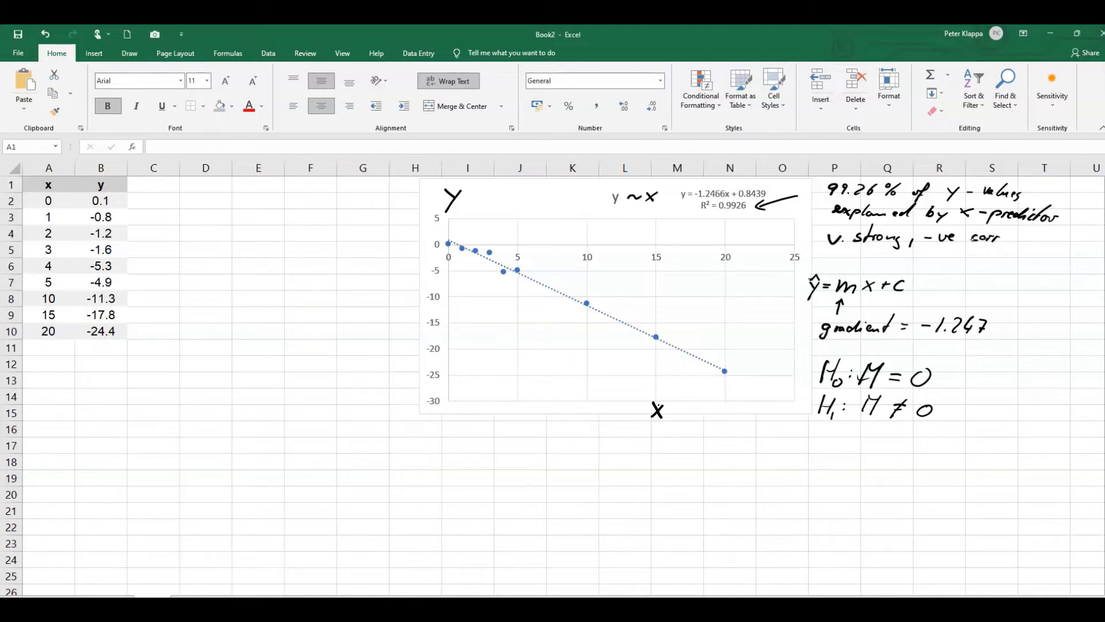
- Handwrite the significance level "α = 0.05 = 5%" below the hypotheses
mouse_move(830, 431)
mouse_down()
mouse_move(817, 444)
mouse_move(815, 434)
mouse_move(834, 444)
mouse_up()
drag(848, 433, 911, 433)
click(894, 441)
drag(919, 434, 918, 442)
drag(921, 430, 946, 433)
mouse_move(934, 438)
mouse_down()
mouse_move(953, 443)
mouse_move(962, 430)
mouse_move(978, 443)
mouse_up()
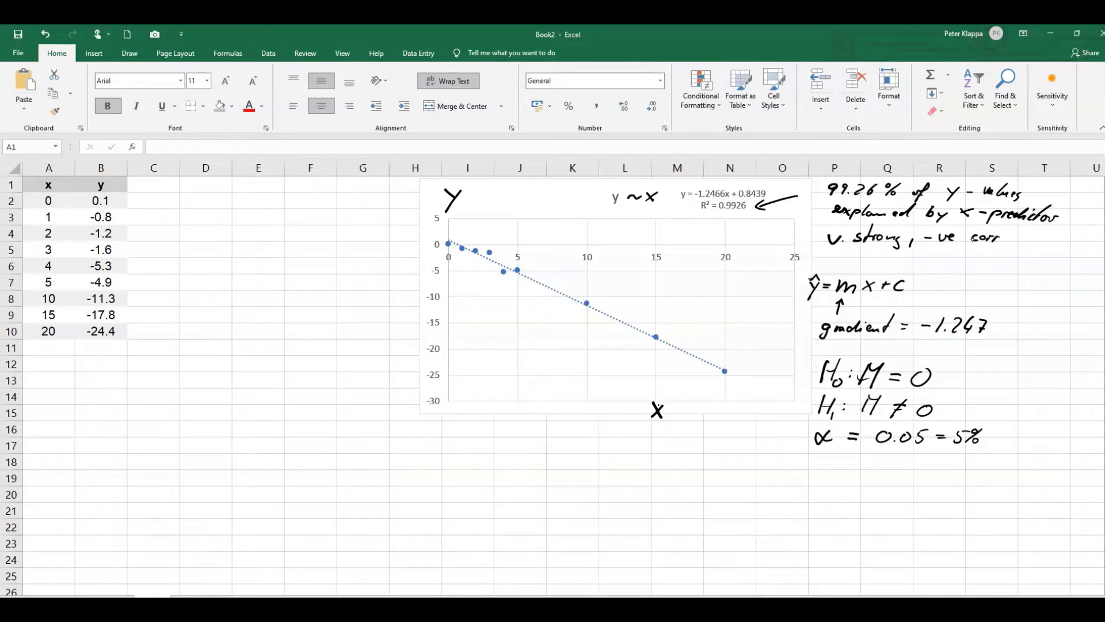
- Handwrite the decision rule "p < α → reject H0" below the significance level and underline the p
mouse_move(812, 464)
mouse_down()
mouse_move(808, 485)
mouse_move(822, 462)
mouse_move(814, 473)
mouse_move(841, 466)
mouse_up()
mouse_move(870, 459)
mouse_down()
mouse_move(871, 473)
mouse_move(935, 462)
mouse_move(930, 483)
mouse_move(950, 470)
mouse_up()
mouse_move(976, 449)
mouse_down()
mouse_move(967, 472)
mouse_move(979, 458)
mouse_move(982, 471)
mouse_move(997, 461)
mouse_up()
drag(1001, 453, 998, 469)
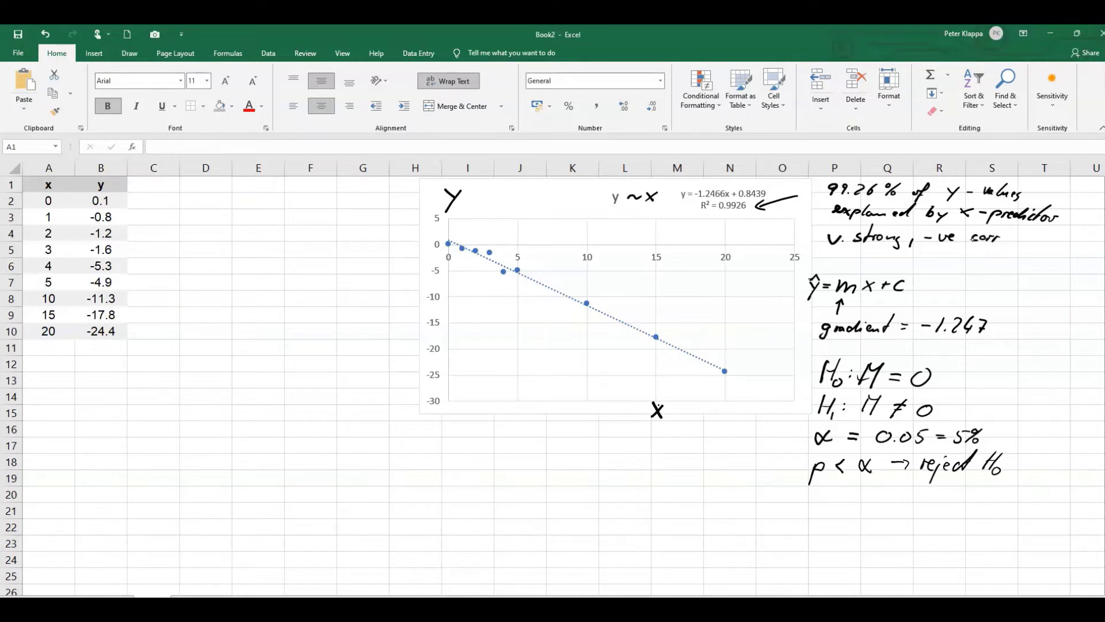
drag(807, 478, 817, 484)
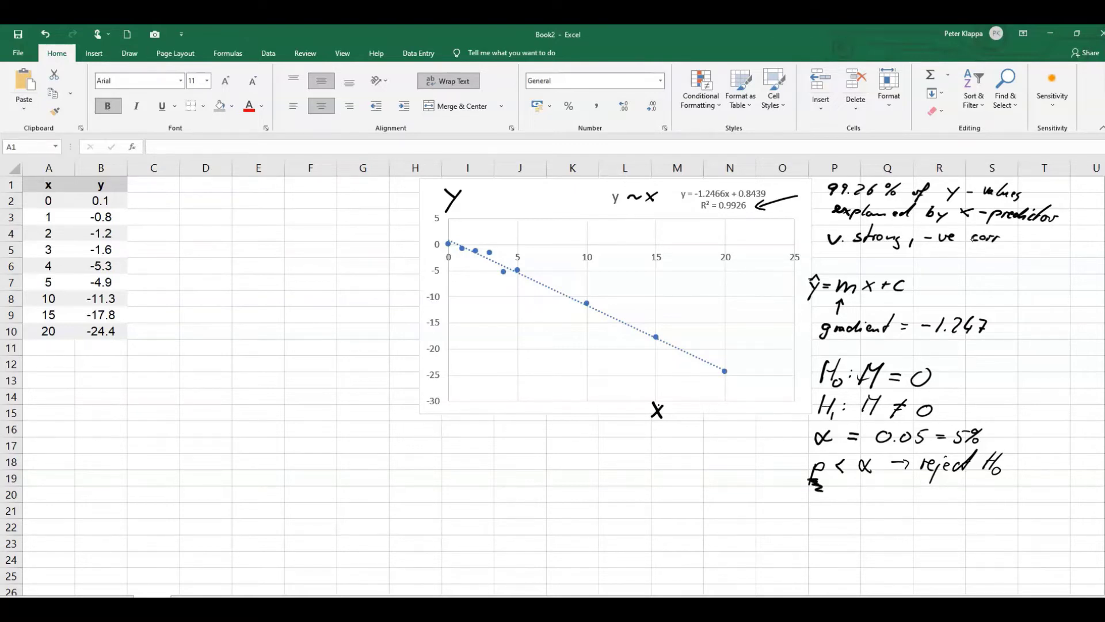
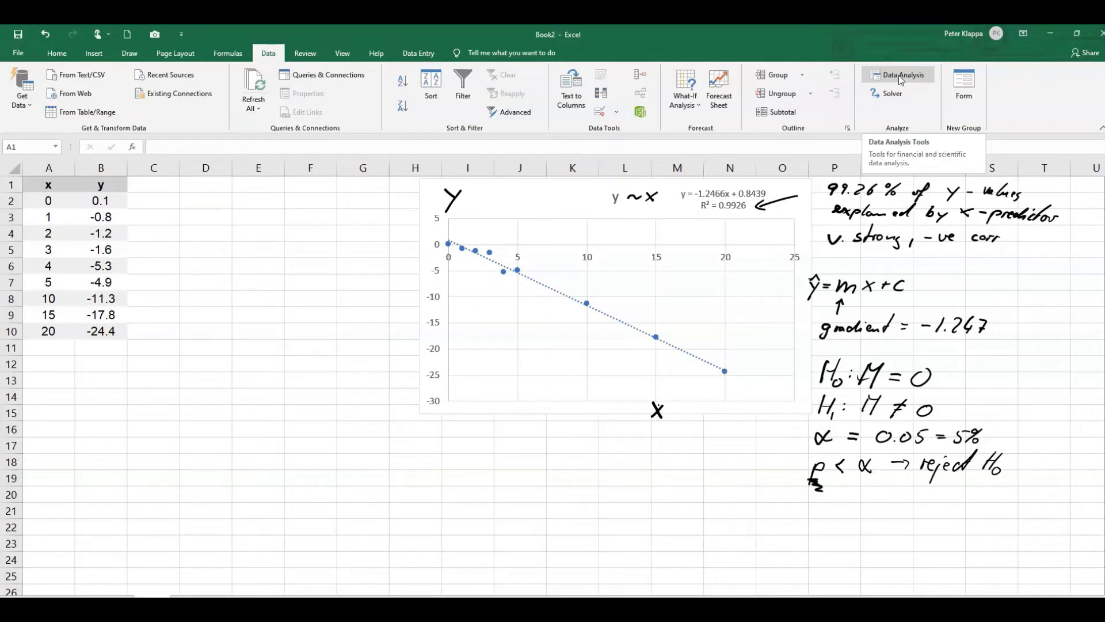
- Run a Regression analysis with Y range B1:B10, X range A1:A10, labels, 95% confidence level and output at A16
click(899, 75)
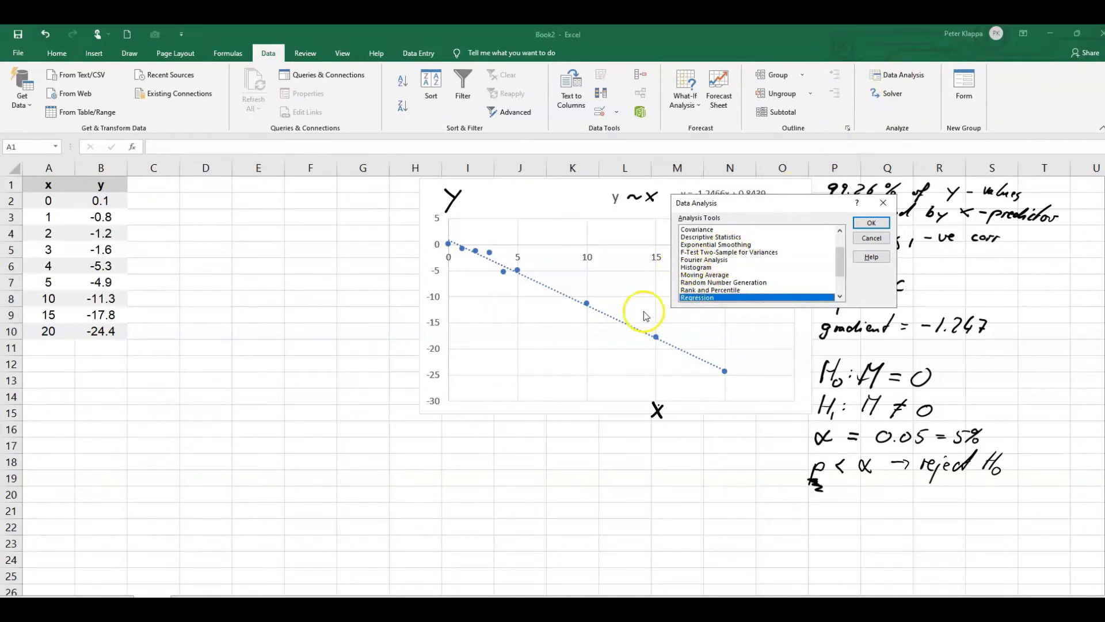
scroll(720, 276, down, 2)
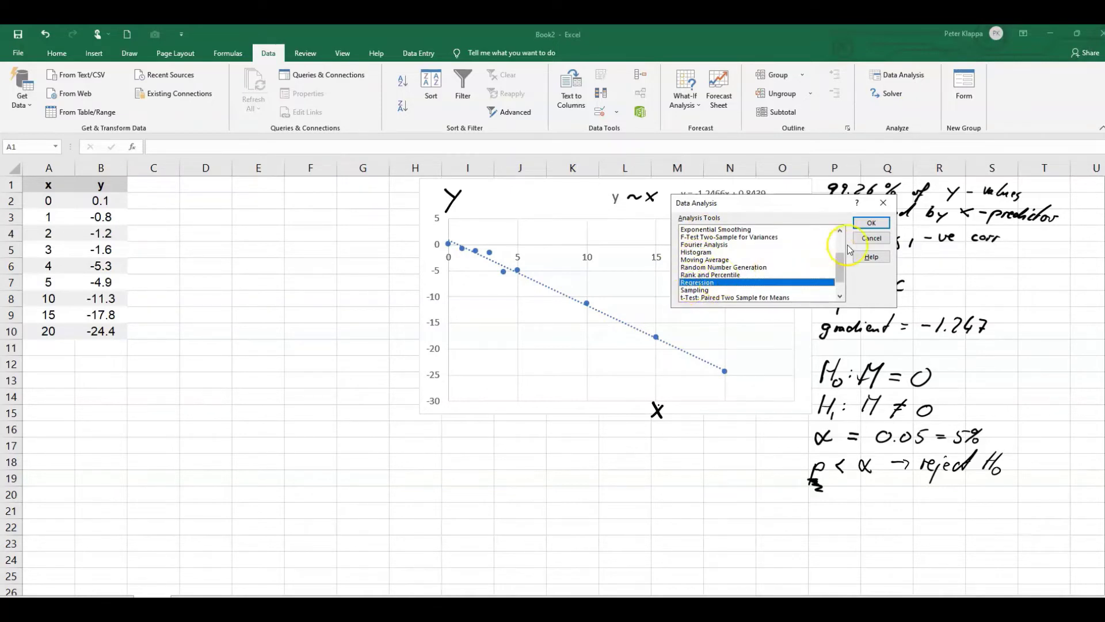
click(872, 223)
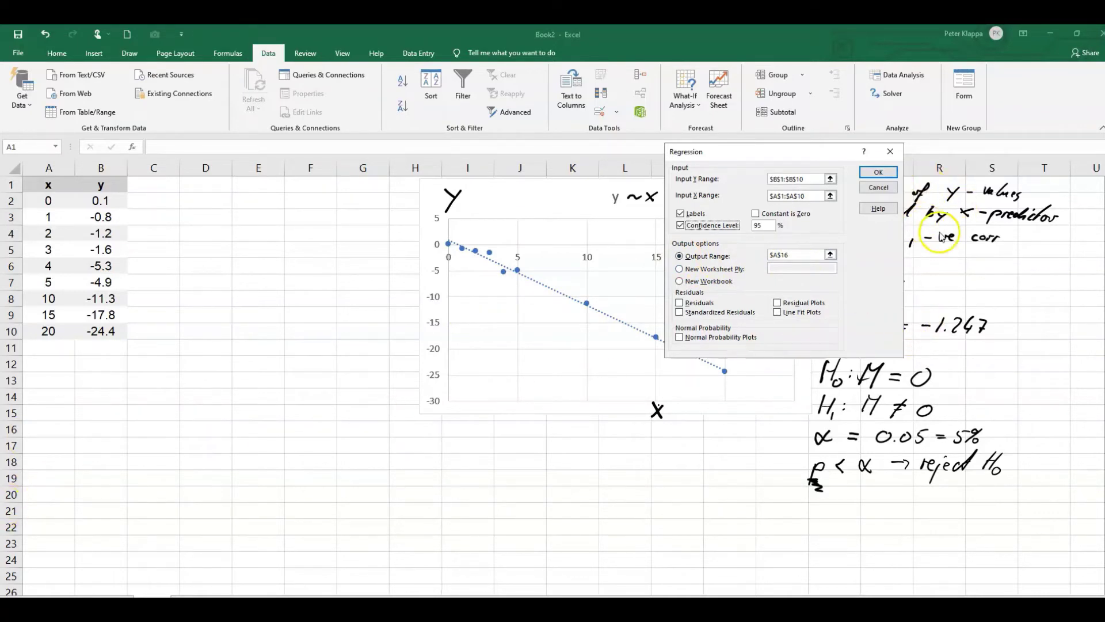
click(876, 171)
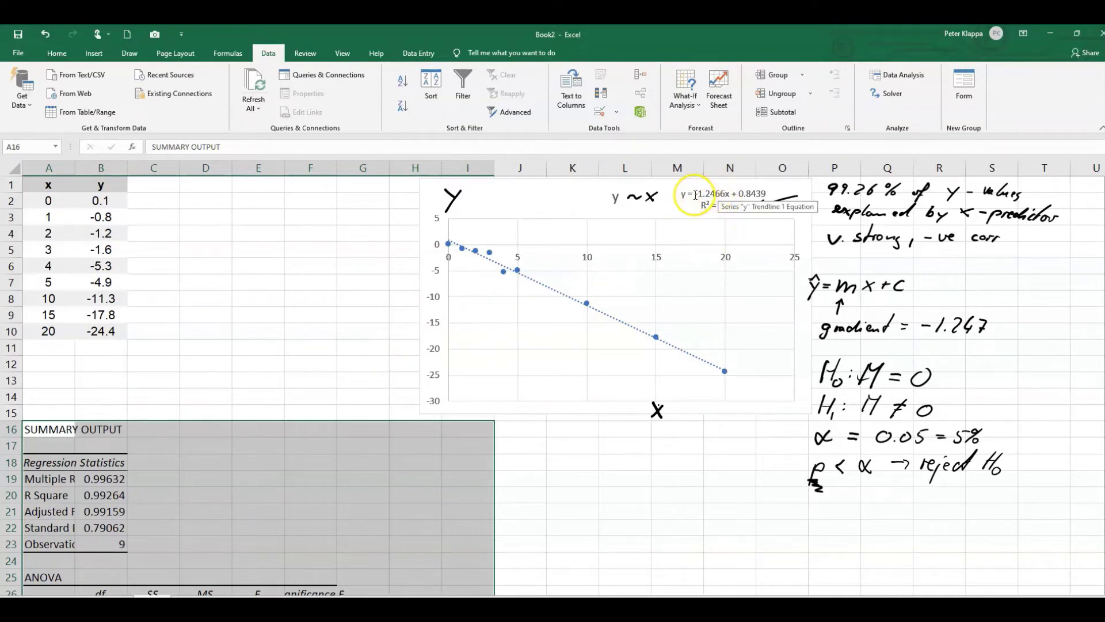
- Examine the regression summary output, including the coefficient, P-value and 95% confidence limits in the x row
scroll(357, 346, down, 3)
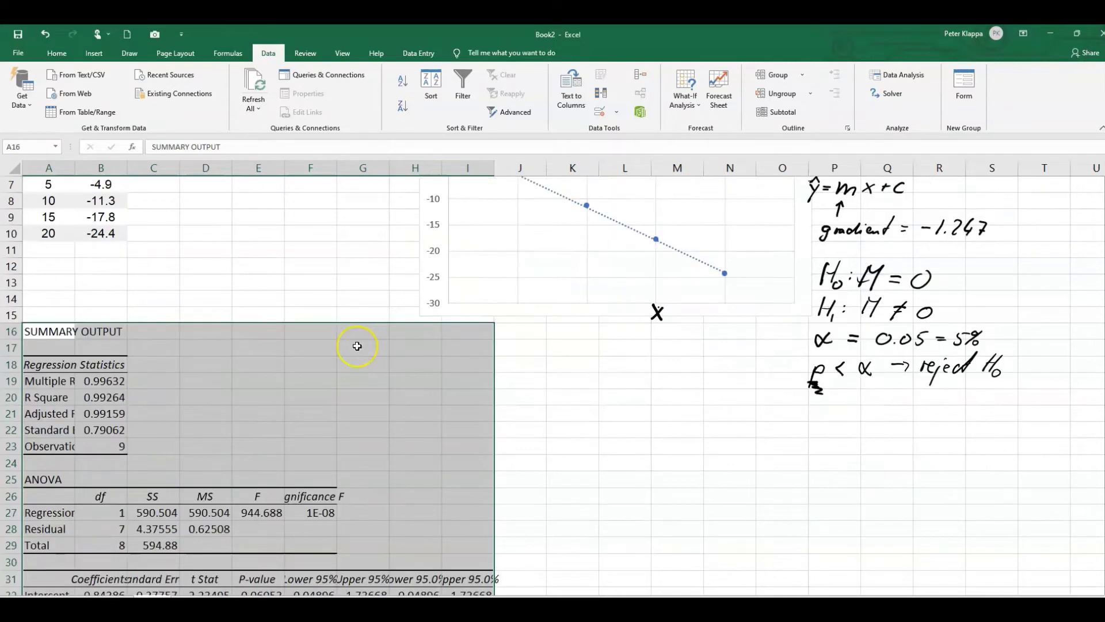
scroll(357, 345, down, 1)
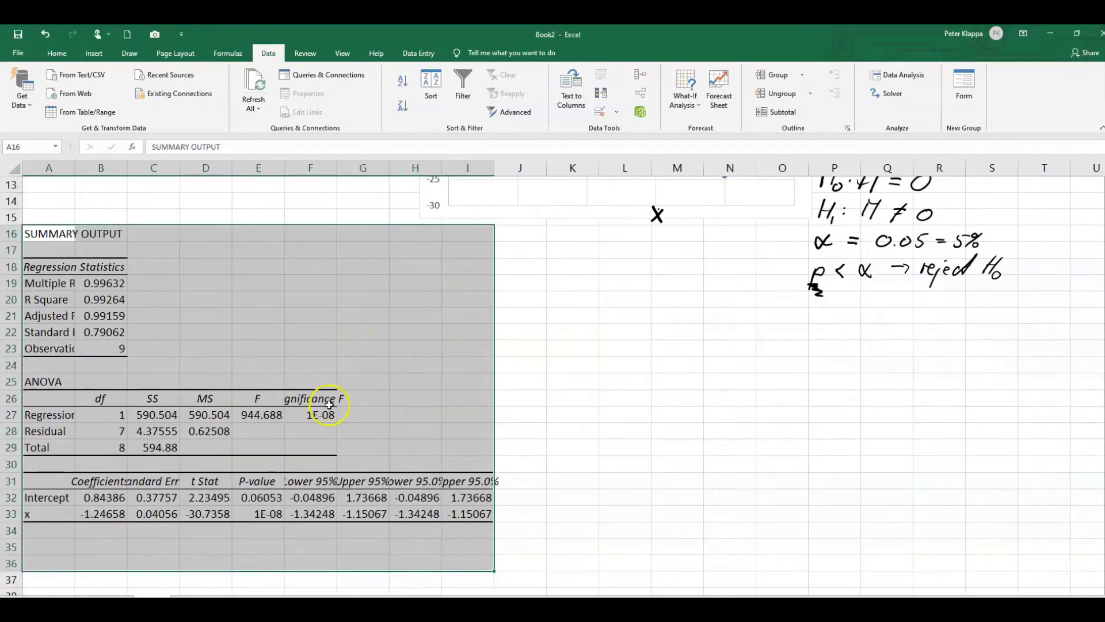
click(118, 534)
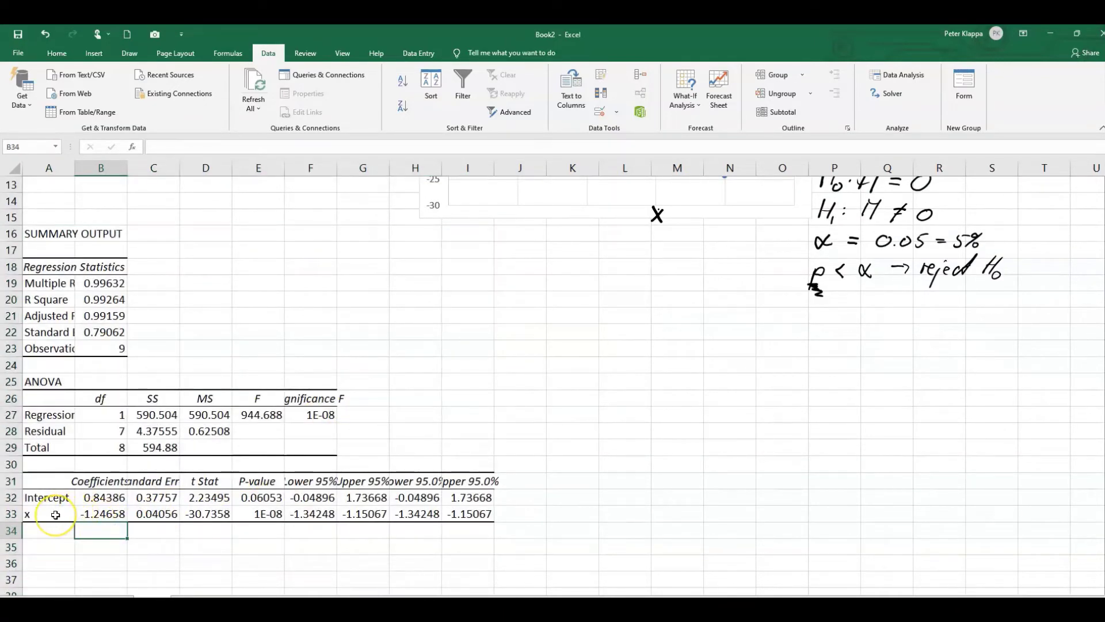
scroll(55, 514, down, 1)
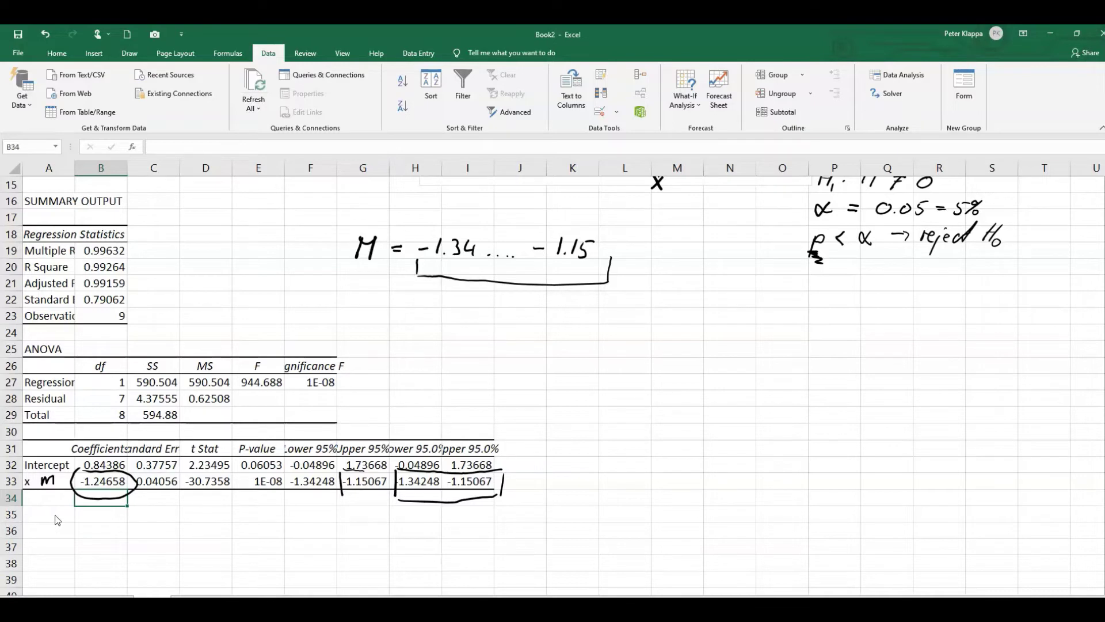
- Handwrite "Not include 0" beside the M range and "p-value = 1 × 10⁻⁸" below it, circling the x row's P-value
mouse_move(648, 288)
mouse_down()
mouse_move(666, 272)
mouse_move(718, 287)
mouse_move(743, 278)
mouse_move(781, 290)
mouse_move(792, 276)
mouse_up()
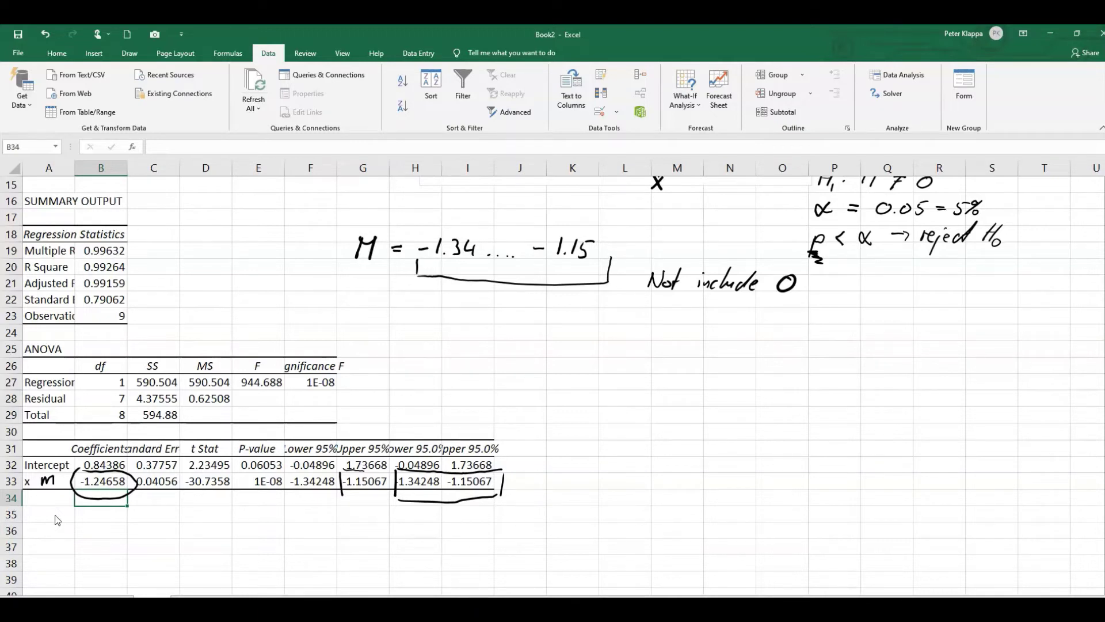
mouse_move(259, 468)
mouse_down()
mouse_move(243, 473)
mouse_move(271, 504)
mouse_move(290, 478)
mouse_move(253, 468)
mouse_up()
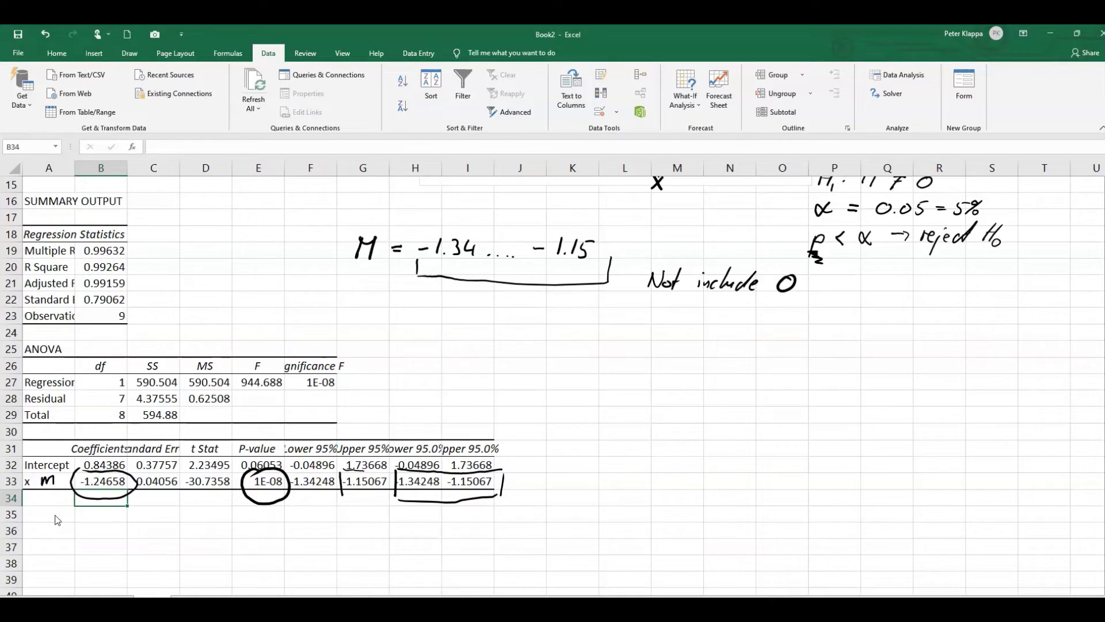
mouse_move(748, 310)
mouse_down()
mouse_move(741, 329)
mouse_move(765, 323)
mouse_up()
drag(768, 312, 755, 324)
mouse_move(781, 309)
mouse_down()
mouse_move(772, 326)
mouse_move(818, 311)
mouse_up()
drag(662, 316, 653, 337)
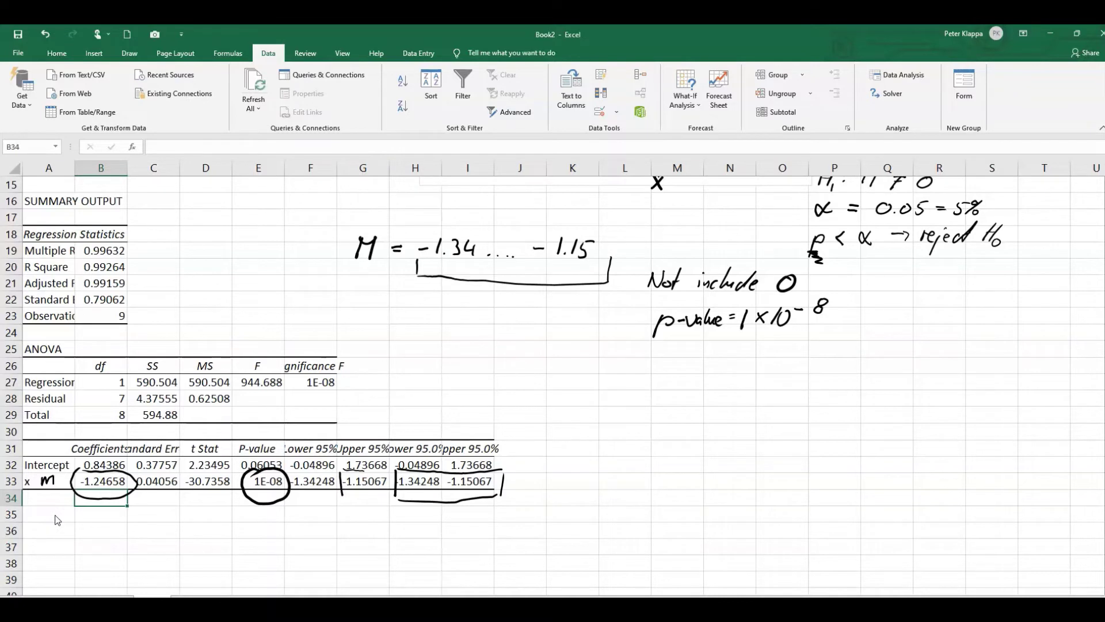
- Handwrite "True population parameter is = 0" below the p-value line, underline 1 × 10 and extend that line with "<< 0.05"
mouse_move(582, 352)
mouse_down()
mouse_move(575, 376)
mouse_move(597, 351)
mouse_move(598, 366)
mouse_move(617, 373)
mouse_move(649, 369)
mouse_move(654, 389)
mouse_move(710, 364)
mouse_move(743, 386)
mouse_move(778, 366)
mouse_up()
mouse_move(786, 368)
mouse_down()
mouse_move(810, 376)
mouse_move(842, 365)
mouse_up()
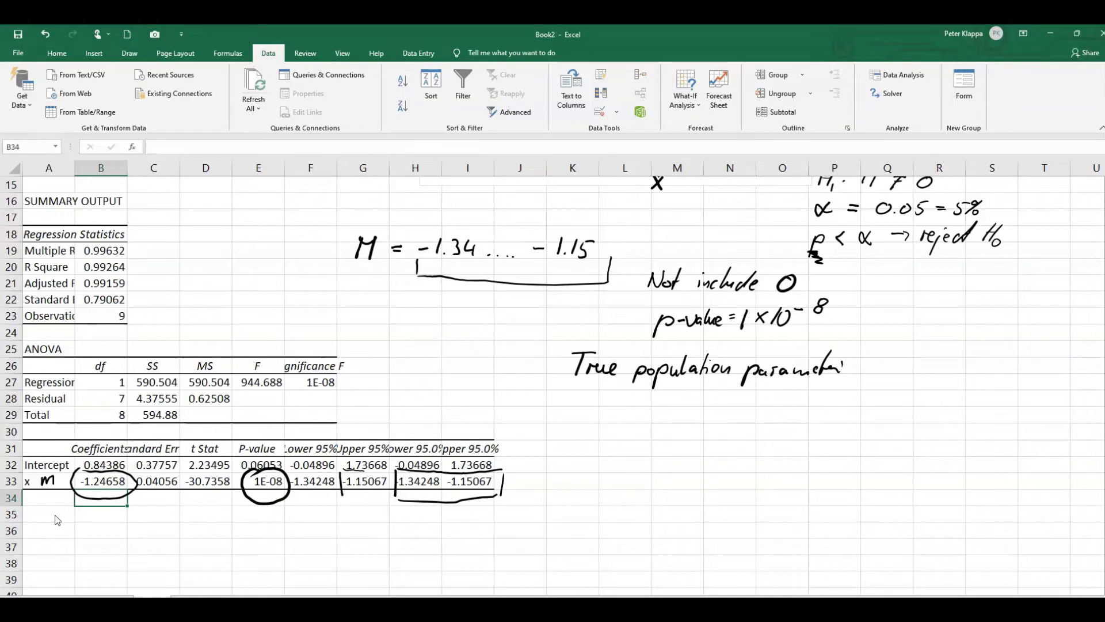
drag(865, 369, 920, 363)
drag(740, 333, 785, 337)
mouse_move(864, 307)
mouse_down()
mouse_move(852, 312)
mouse_move(881, 316)
mouse_up()
mouse_move(901, 308)
mouse_down()
mouse_move(913, 322)
mouse_move(952, 308)
mouse_up()
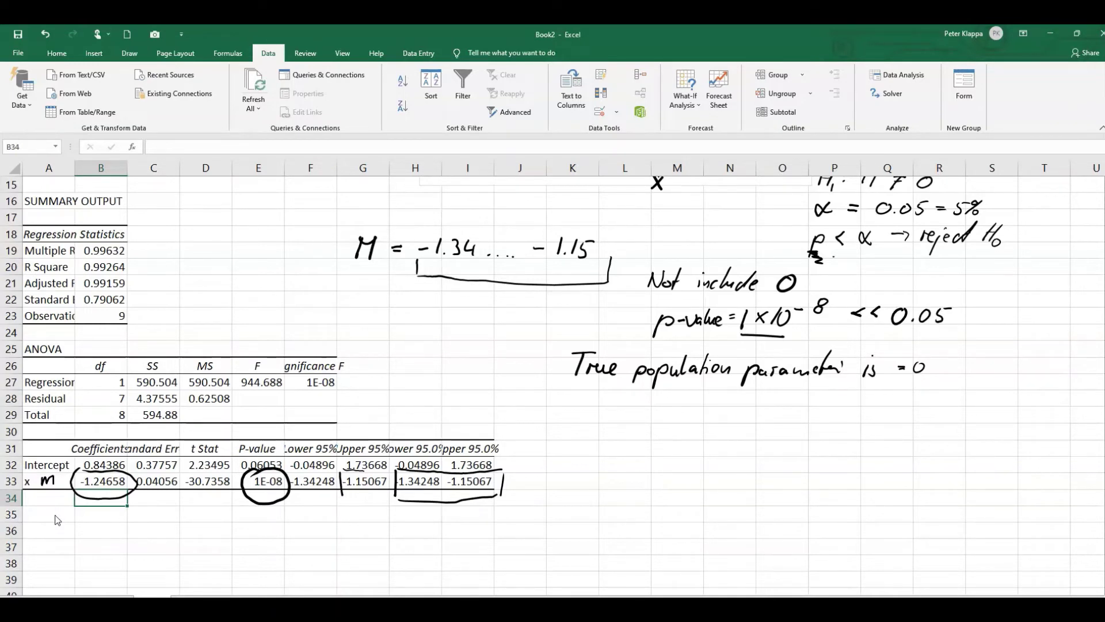
- Underline "< α" in the decision rule and handwrite the conclusion "Reject H0 ⇒ gradient IS significant" with a small flat-line sketch beneath
drag(833, 257, 879, 260)
mouse_move(666, 402)
mouse_down()
mouse_move(668, 435)
mouse_move(682, 426)
mouse_move(693, 441)
mouse_move(722, 418)
mouse_move(740, 432)
mouse_move(803, 420)
mouse_move(805, 431)
mouse_up()
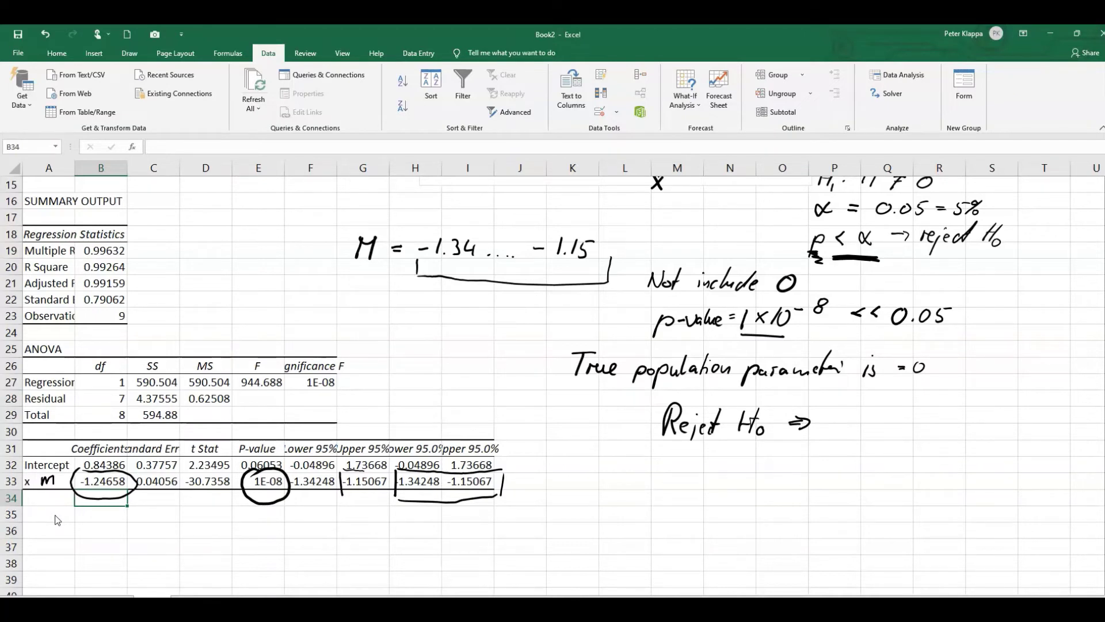
mouse_move(843, 414)
mouse_down()
mouse_move(824, 433)
mouse_move(876, 407)
mouse_move(877, 426)
mouse_move(913, 410)
mouse_up()
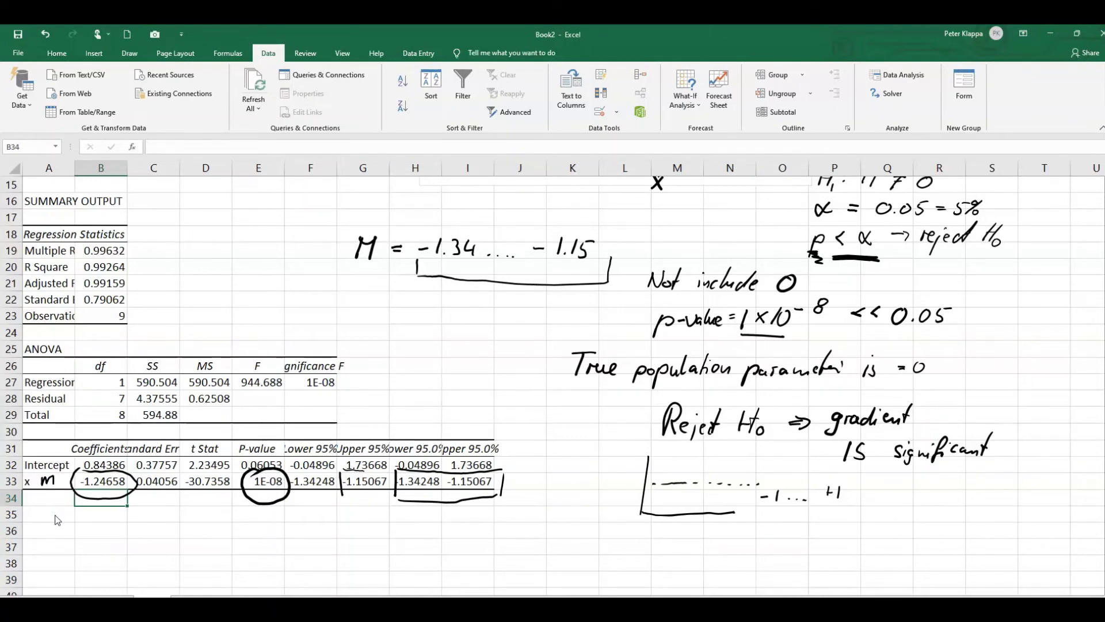
- Handwrite the intercept hypotheses "H0: C = 0" and "H1: C ≠ 0" below the flat-line sketch
scroll(473, 511, up, 3)
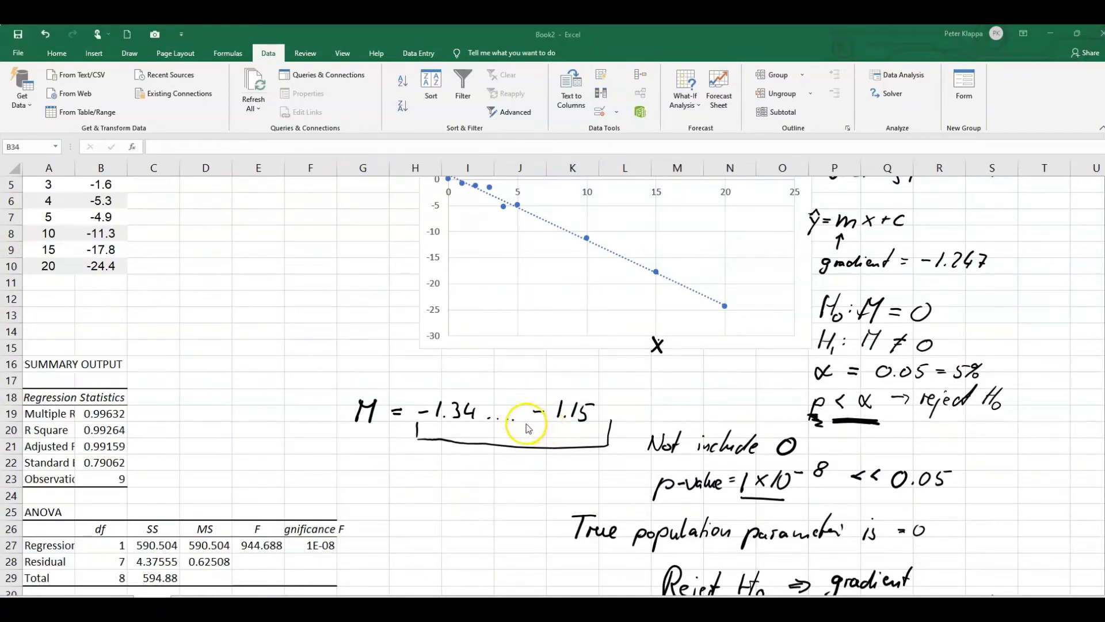
scroll(560, 458, up, 1)
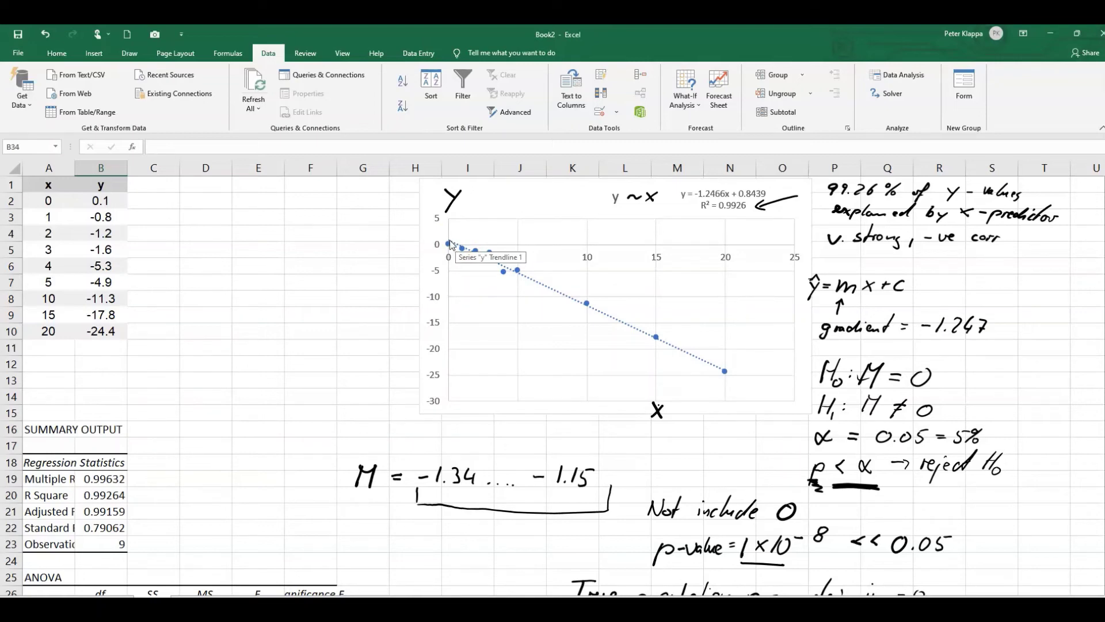
scroll(502, 363, down, 2)
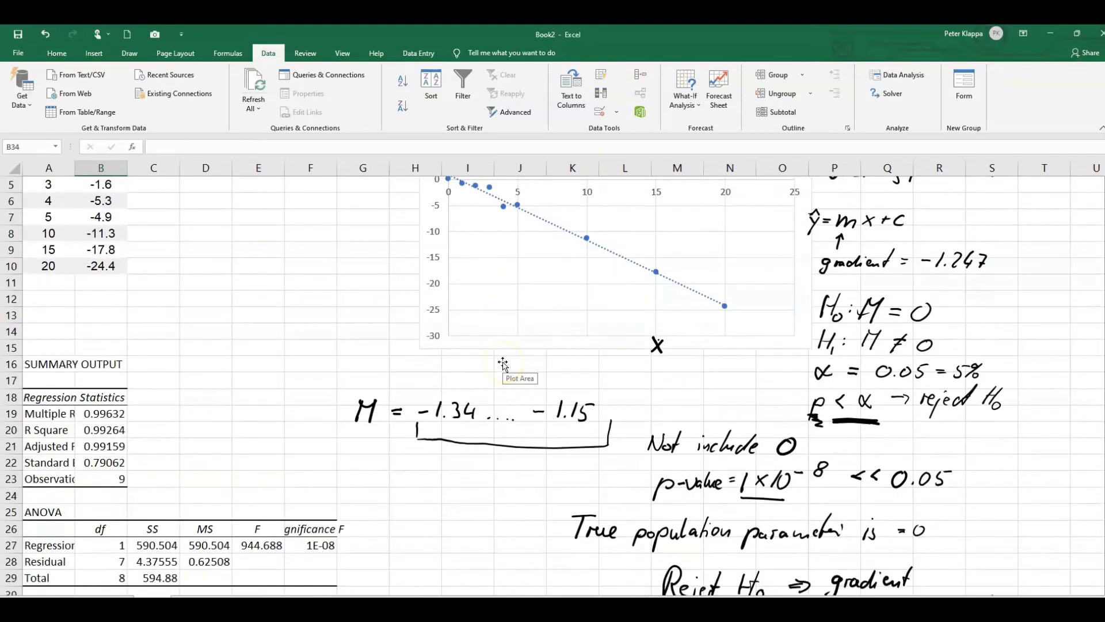
scroll(503, 363, down, 7)
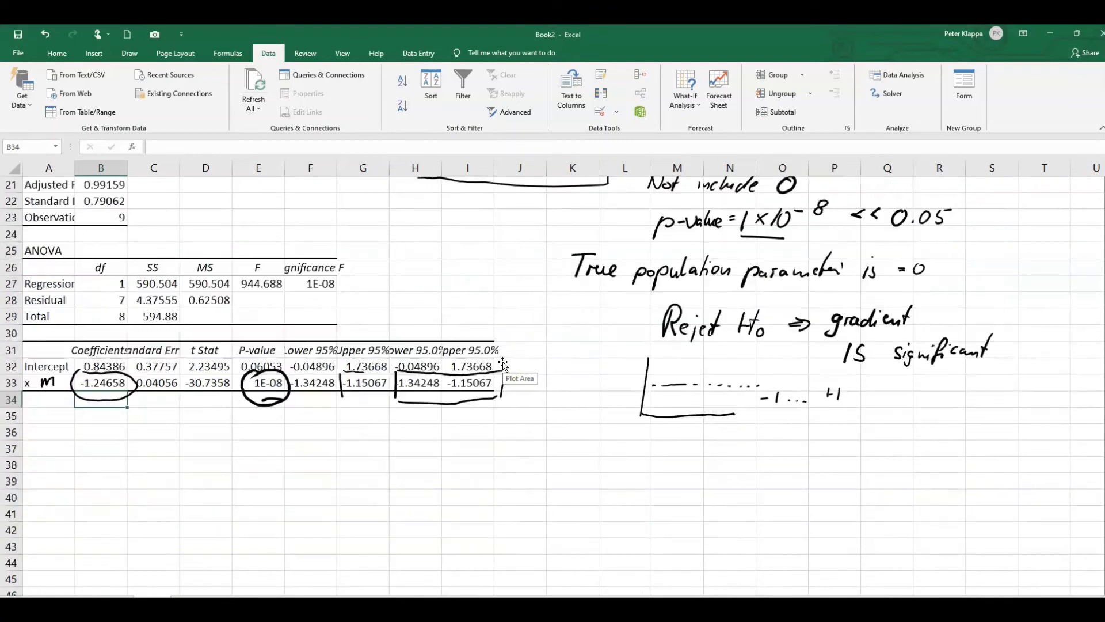
scroll(502, 363, down, 1)
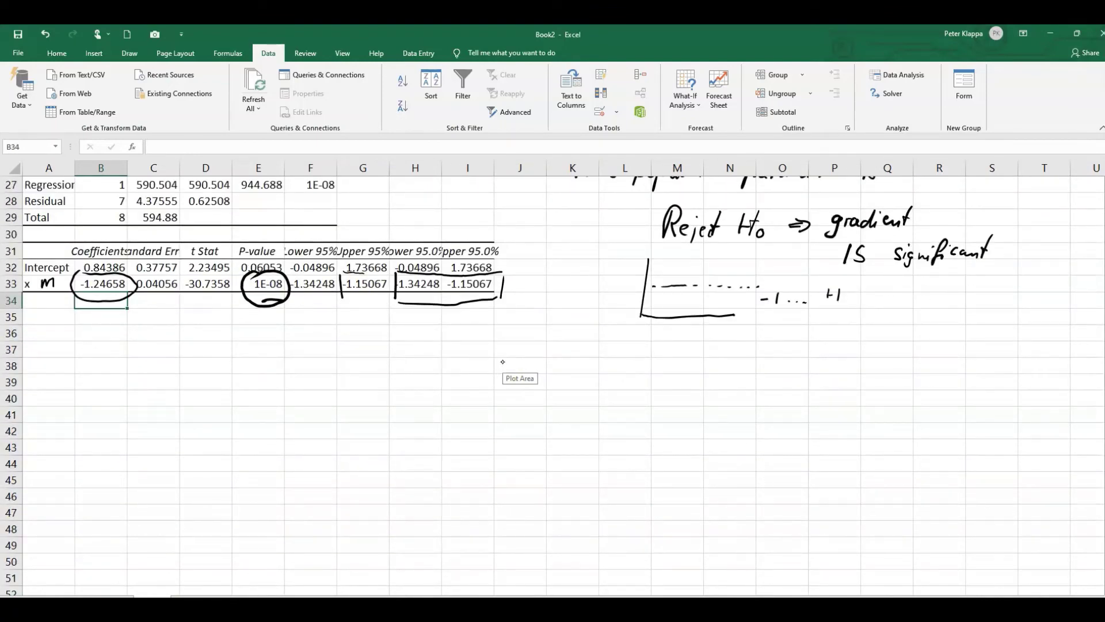
mouse_move(658, 336)
mouse_down()
mouse_move(657, 360)
mouse_move(707, 349)
mouse_move(728, 358)
mouse_up()
drag(752, 346, 765, 353)
mouse_move(788, 343)
mouse_down()
mouse_move(781, 358)
mouse_move(788, 343)
mouse_up()
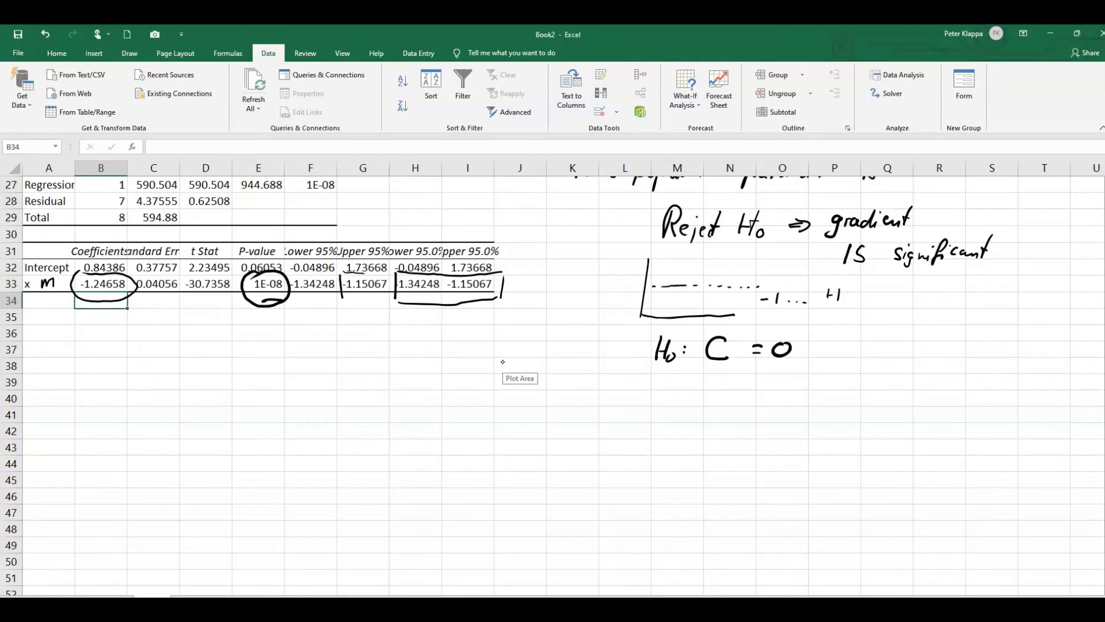
drag(656, 373, 656, 393)
drag(656, 384, 671, 398)
click(683, 380)
mouse_move(727, 377)
mouse_down()
mouse_move(709, 385)
mouse_move(726, 393)
mouse_move(764, 379)
mouse_move(749, 391)
mouse_move(787, 394)
mouse_move(791, 373)
mouse_up()
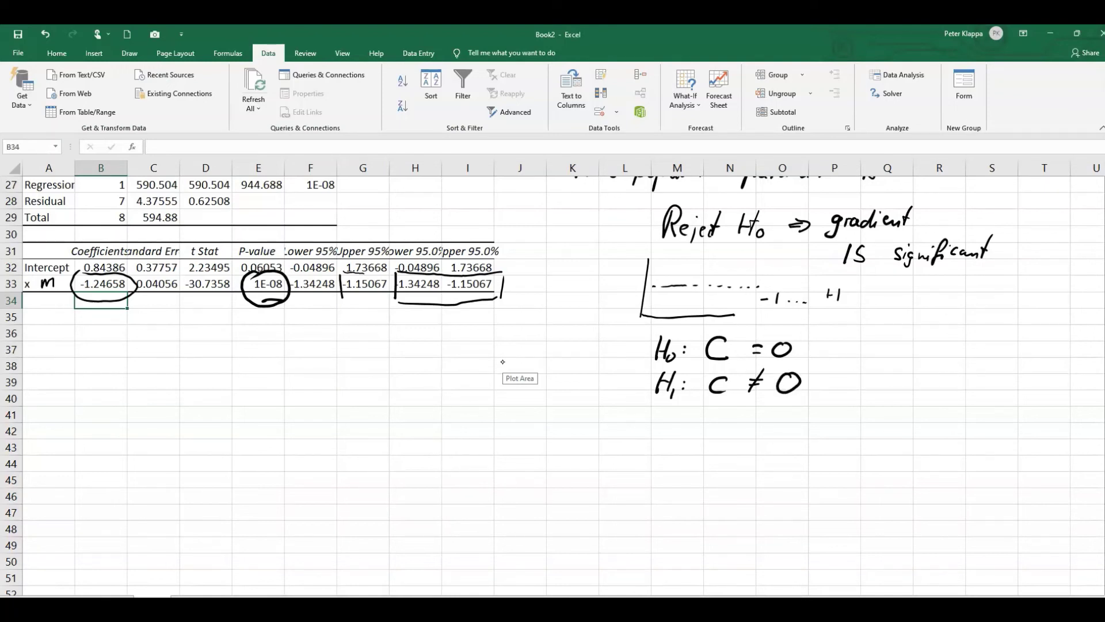
- Bracket the intercept's 95% limits and handwrite the range "C = -0.049 .... 1.737" below the hypotheses, with a brace labelled "includes 0"
click(527, 381)
mouse_move(391, 254)
mouse_down()
mouse_move(387, 281)
mouse_move(433, 254)
mouse_up()
mouse_move(460, 252)
mouse_down()
mouse_move(511, 253)
mouse_move(504, 273)
mouse_up()
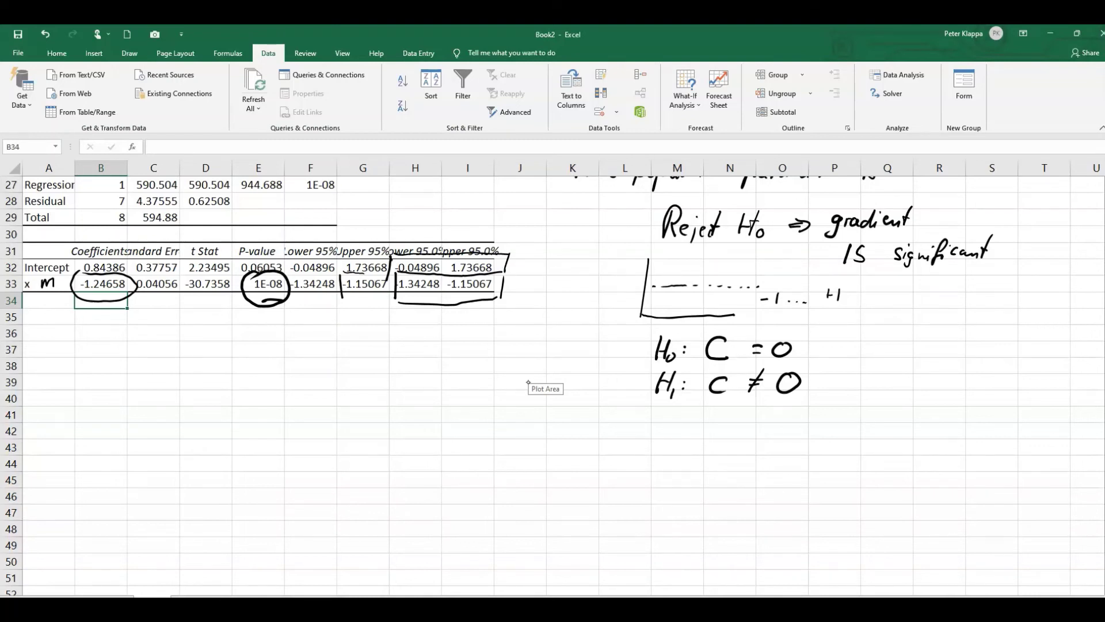
drag(651, 415, 650, 436)
mouse_move(723, 426)
mouse_down()
mouse_move(714, 440)
mouse_move(724, 427)
mouse_move(738, 439)
mouse_move(749, 430)
mouse_up()
drag(759, 424, 776, 440)
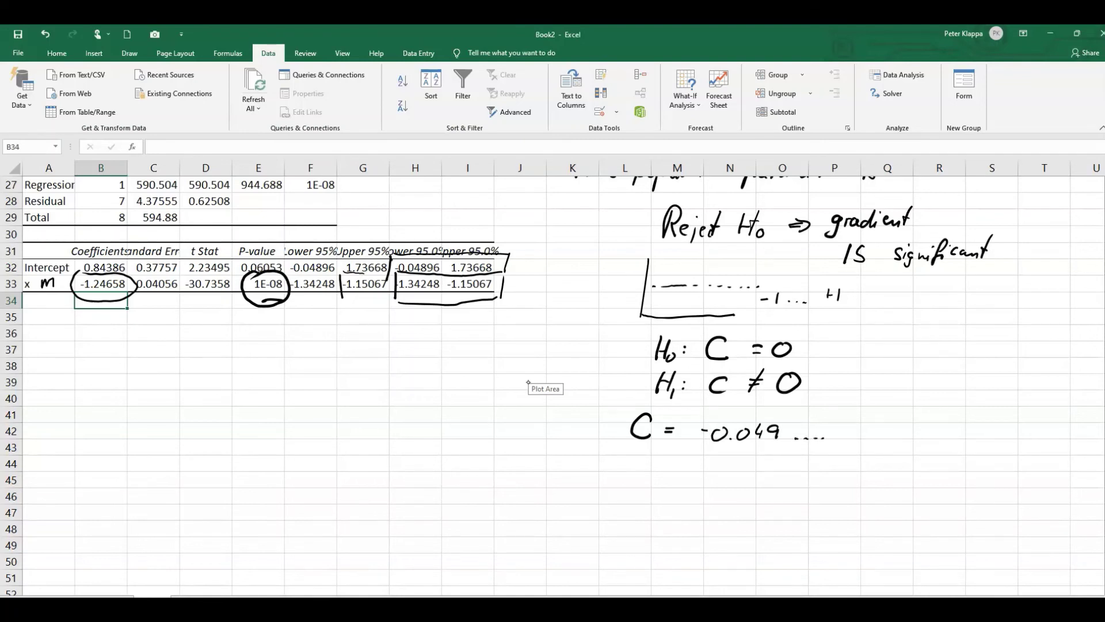
mouse_move(852, 425)
mouse_down()
mouse_move(849, 437)
mouse_move(911, 431)
mouse_up()
click(857, 436)
mouse_move(710, 454)
mouse_down()
mouse_move(719, 467)
mouse_move(794, 481)
mouse_move(892, 463)
mouse_up()
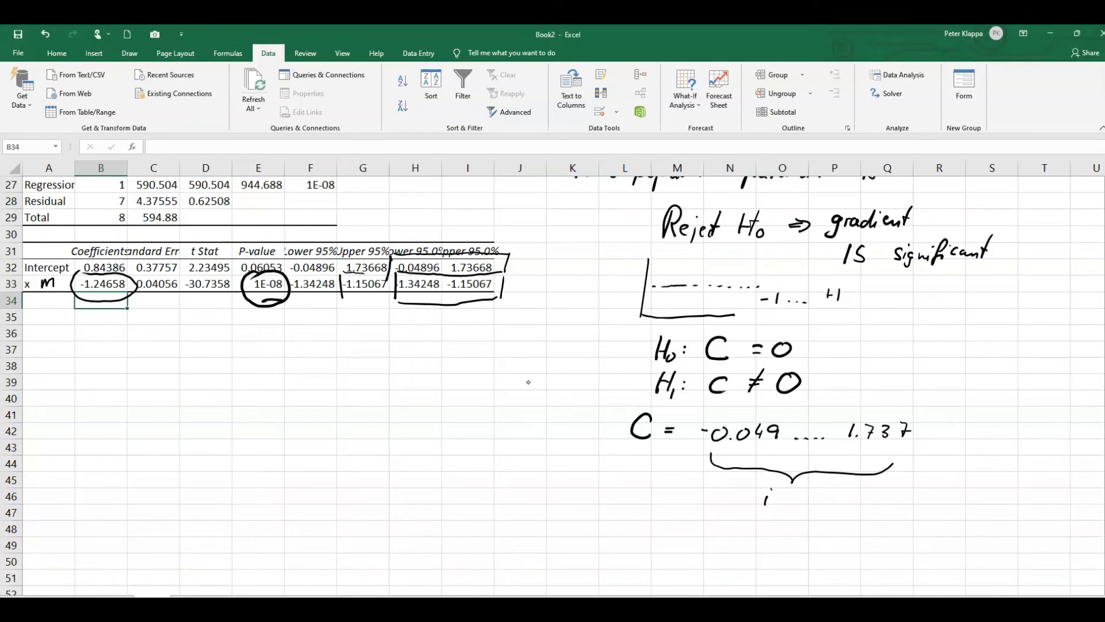
mouse_move(772, 504)
mouse_down()
mouse_move(805, 504)
mouse_move(829, 488)
mouse_move(834, 504)
mouse_move(868, 503)
mouse_move(864, 488)
mouse_up()
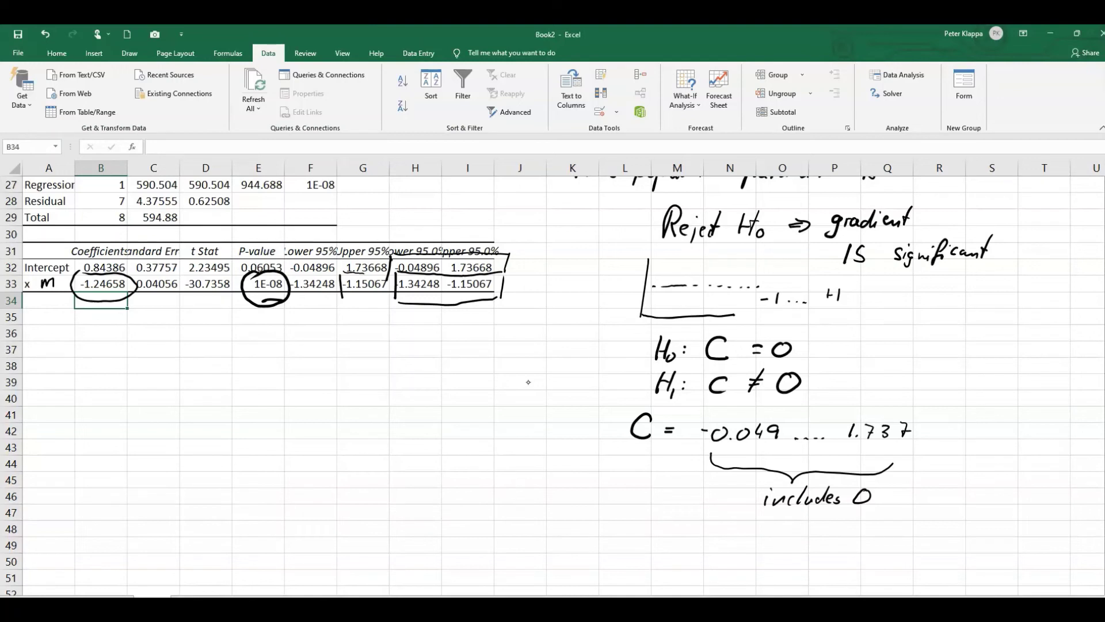
- Circle the intercept's P-value and handwrite "p-value for y intercept C = 0.0605 > α" below the regression table
mouse_move(249, 256)
mouse_down()
mouse_move(234, 257)
mouse_move(247, 280)
mouse_move(297, 269)
mouse_move(283, 254)
mouse_move(242, 256)
mouse_up()
mouse_move(175, 375)
mouse_down()
mouse_move(175, 397)
mouse_move(176, 384)
mouse_move(207, 376)
mouse_move(213, 384)
mouse_move(222, 369)
mouse_move(230, 386)
mouse_move(242, 385)
mouse_move(241, 399)
mouse_move(284, 380)
mouse_move(280, 397)
mouse_move(316, 369)
mouse_move(346, 394)
mouse_move(402, 378)
mouse_up()
drag(392, 386, 425, 374)
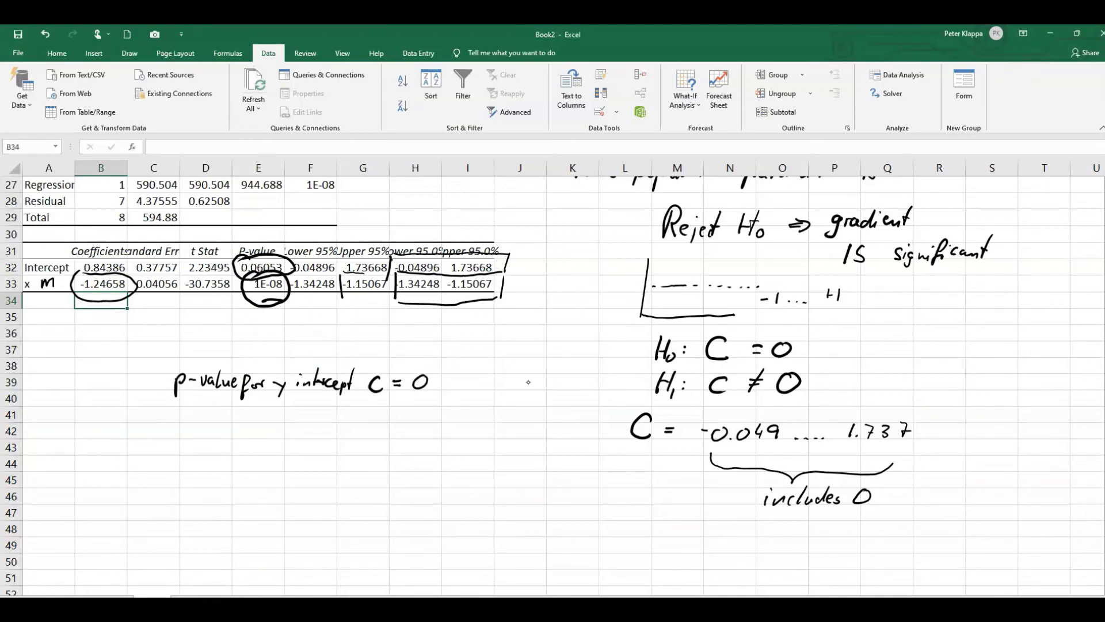
click(431, 389)
mouse_move(447, 373)
mouse_down()
mouse_move(442, 389)
mouse_move(476, 374)
mouse_move(492, 381)
mouse_move(486, 389)
mouse_up()
drag(487, 374, 499, 372)
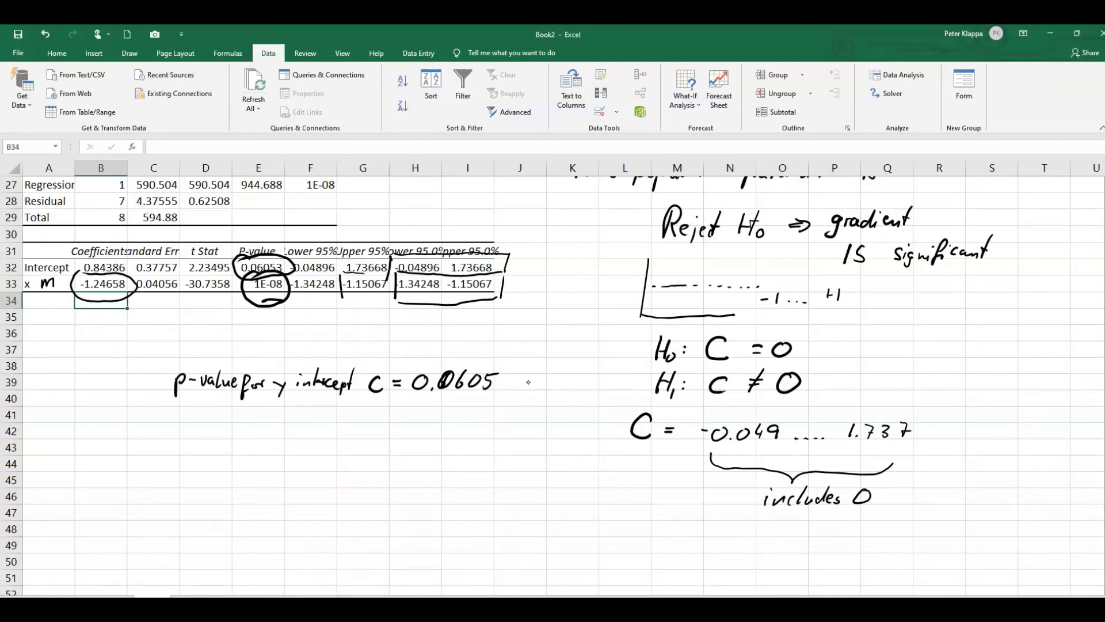
drag(516, 374, 547, 391)
- Check the decision rule and handwrite "p > α fail to reject H0" below the intercept's p-value line
scroll(528, 382, up, 2)
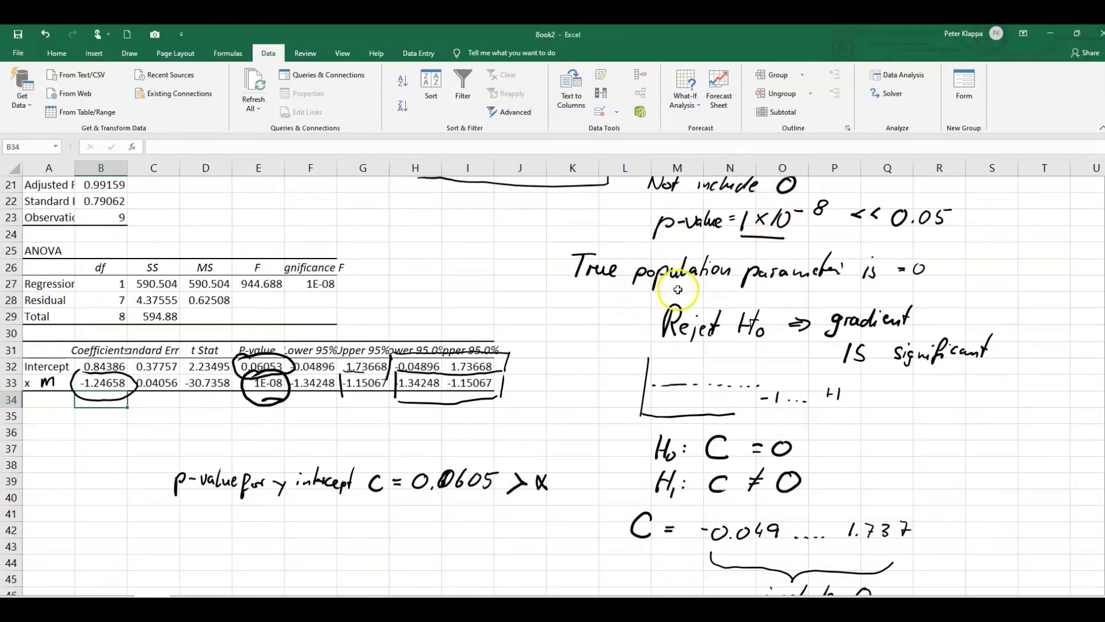
scroll(639, 287, up, 3)
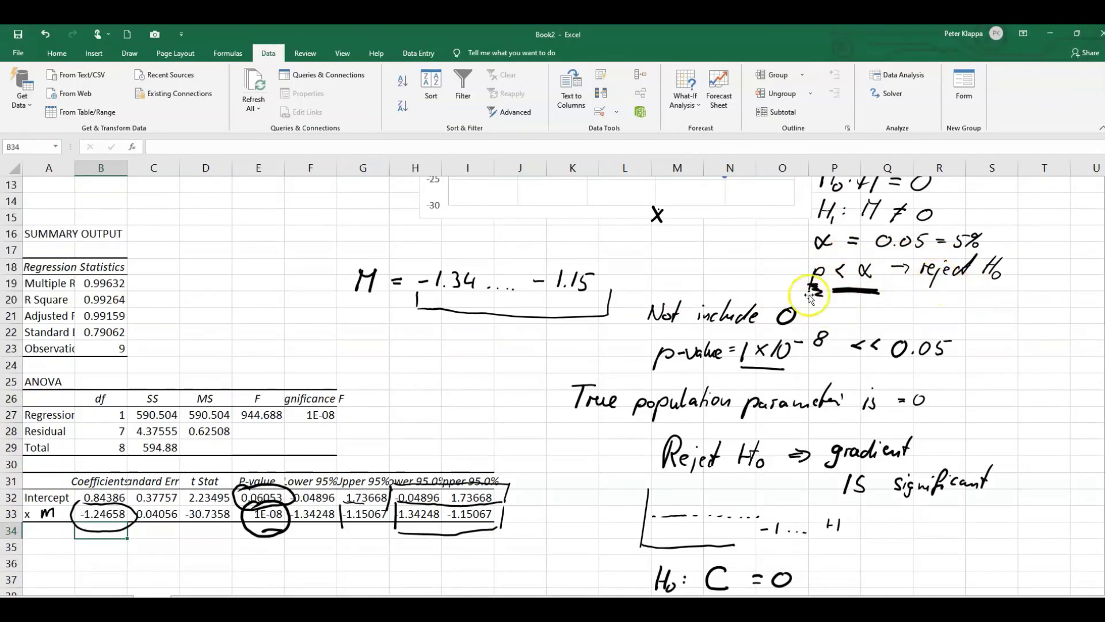
scroll(738, 335, down, 3)
scroll(737, 335, up, 4)
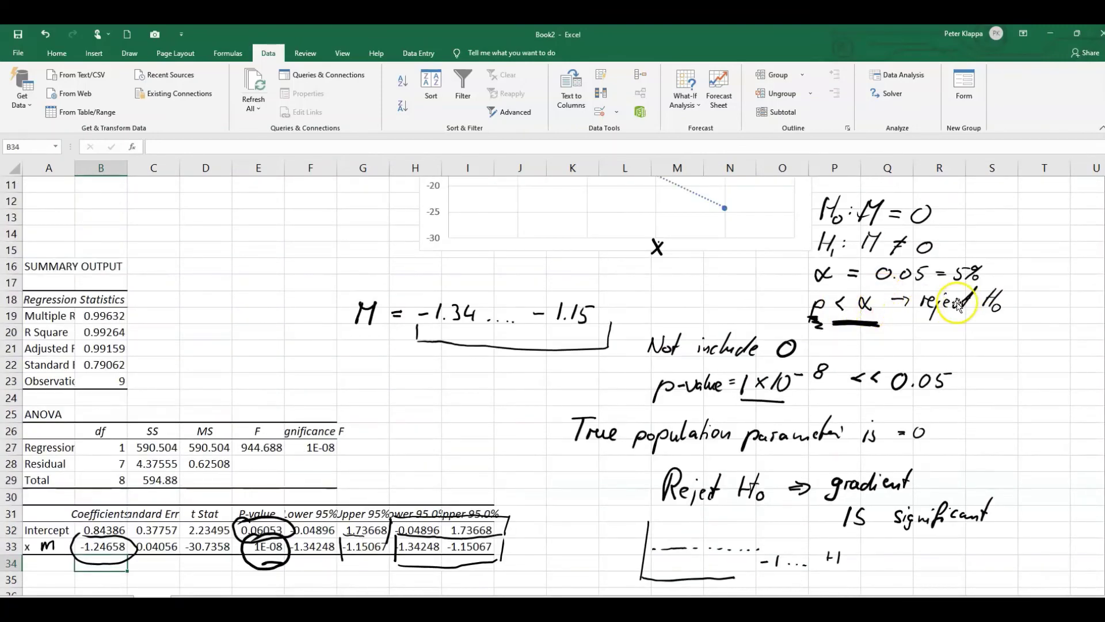
scroll(564, 457, down, 4)
scroll(564, 457, down, 1)
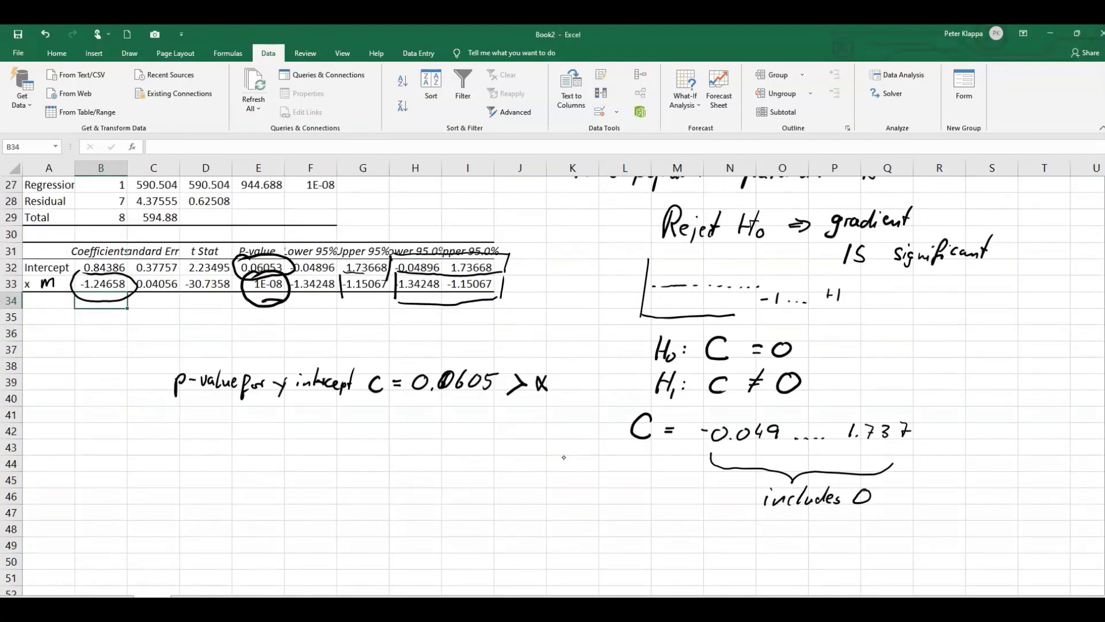
mouse_move(296, 418)
mouse_down()
mouse_move(295, 433)
mouse_move(344, 415)
mouse_move(380, 434)
mouse_move(397, 419)
mouse_move(408, 427)
mouse_up()
mouse_move(412, 410)
mouse_down()
mouse_move(411, 426)
mouse_move(437, 414)
mouse_up()
drag(440, 419, 454, 427)
drag(454, 421, 487, 421)
mouse_move(499, 403)
mouse_down()
mouse_move(495, 420)
mouse_move(528, 413)
mouse_up()
drag(531, 406, 536, 422)
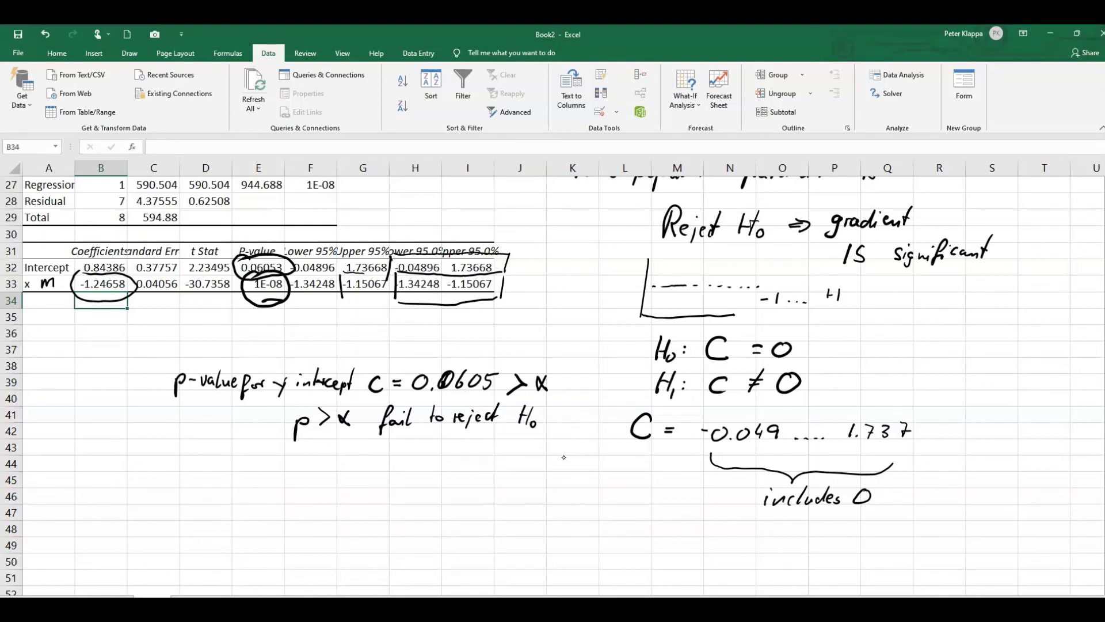
- Handwrite "accept H0" below the "fail to reject H0" line
mouse_move(326, 451)
mouse_down()
mouse_move(347, 469)
mouse_move(356, 463)
mouse_up()
drag(352, 454, 378, 462)
drag(378, 454, 389, 462)
click(393, 459)
mouse_move(395, 457)
mouse_down()
mouse_move(391, 467)
mouse_move(396, 457)
mouse_up()
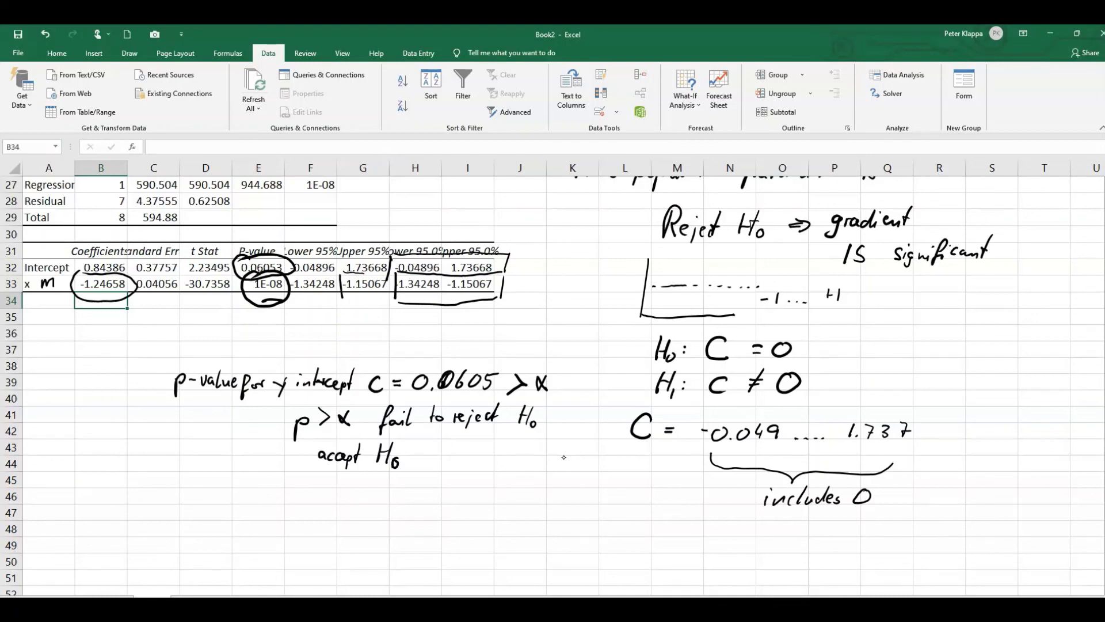
- Handwrite the intercept conclusion "C is NOT statistically different from 0" below the "accept H0" line
mouse_move(332, 478)
mouse_down()
mouse_move(329, 499)
mouse_move(397, 500)
mouse_move(414, 480)
mouse_move(435, 500)
mouse_move(444, 480)
mouse_move(456, 499)
mouse_up()
mouse_move(474, 476)
mouse_down()
mouse_move(469, 498)
mouse_move(477, 481)
mouse_up()
drag(482, 490, 483, 497)
mouse_move(493, 476)
mouse_down()
mouse_move(488, 494)
mouse_move(496, 481)
mouse_move(502, 496)
mouse_up()
mouse_move(513, 474)
mouse_down()
mouse_move(510, 497)
mouse_move(517, 481)
mouse_up()
drag(520, 488, 548, 496)
mouse_move(553, 490)
mouse_down()
mouse_move(562, 507)
mouse_move(584, 496)
mouse_up()
drag(599, 473, 602, 496)
mouse_move(614, 474)
mouse_down()
mouse_move(607, 502)
mouse_move(663, 476)
mouse_up()
mouse_move(391, 511)
mouse_down()
mouse_move(382, 540)
mouse_move(394, 522)
mouse_up()
drag(395, 526, 455, 513)
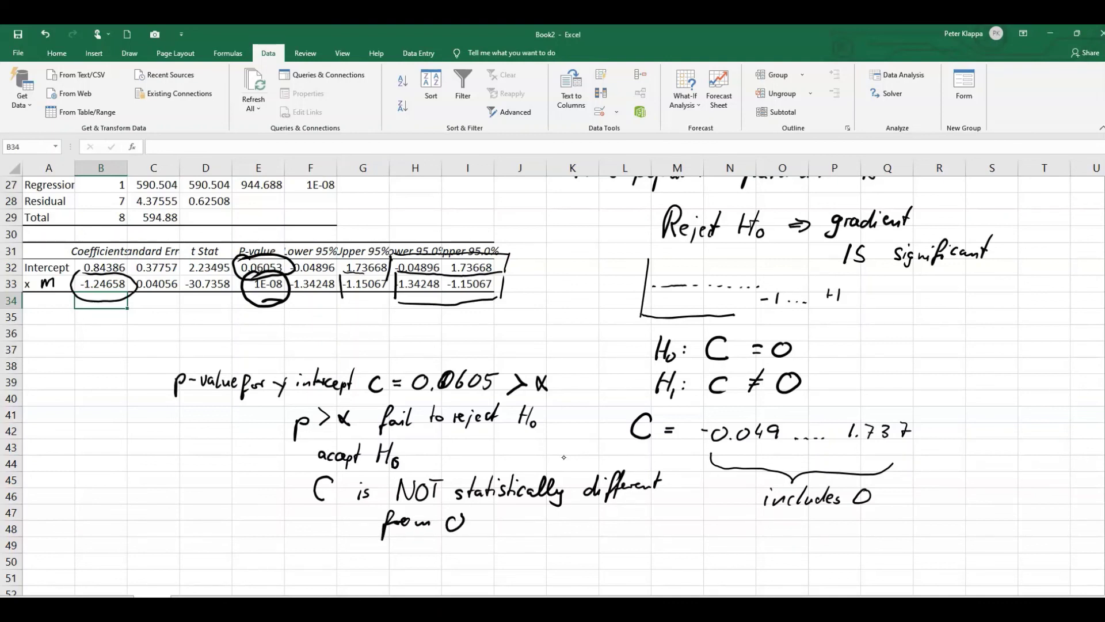